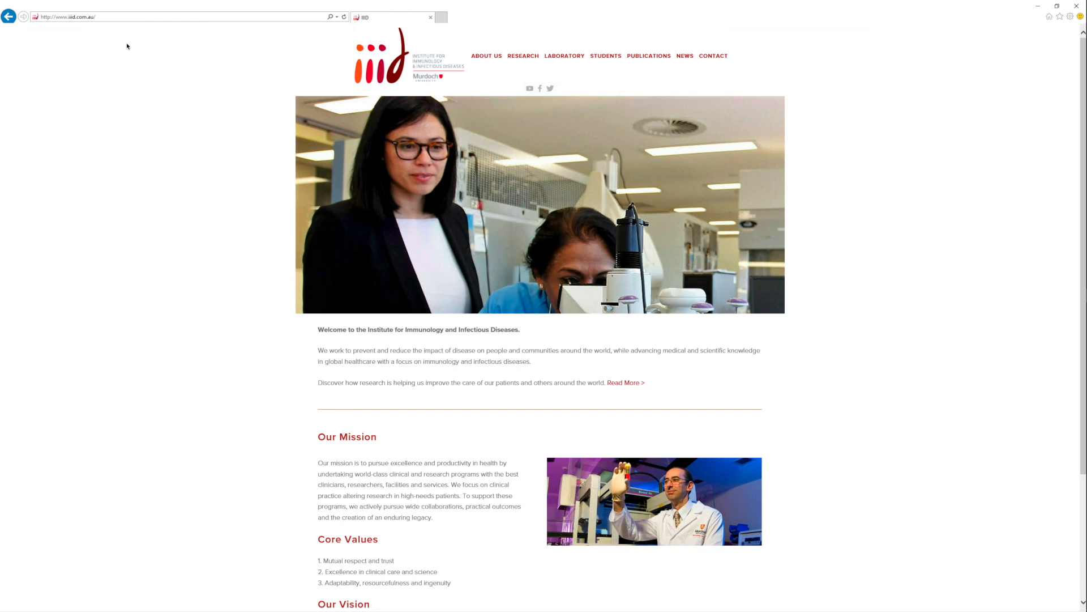
- Go to the lab portal at labportal.iiid.com in Internet Explorer
click(131, 17)
text(labportal)
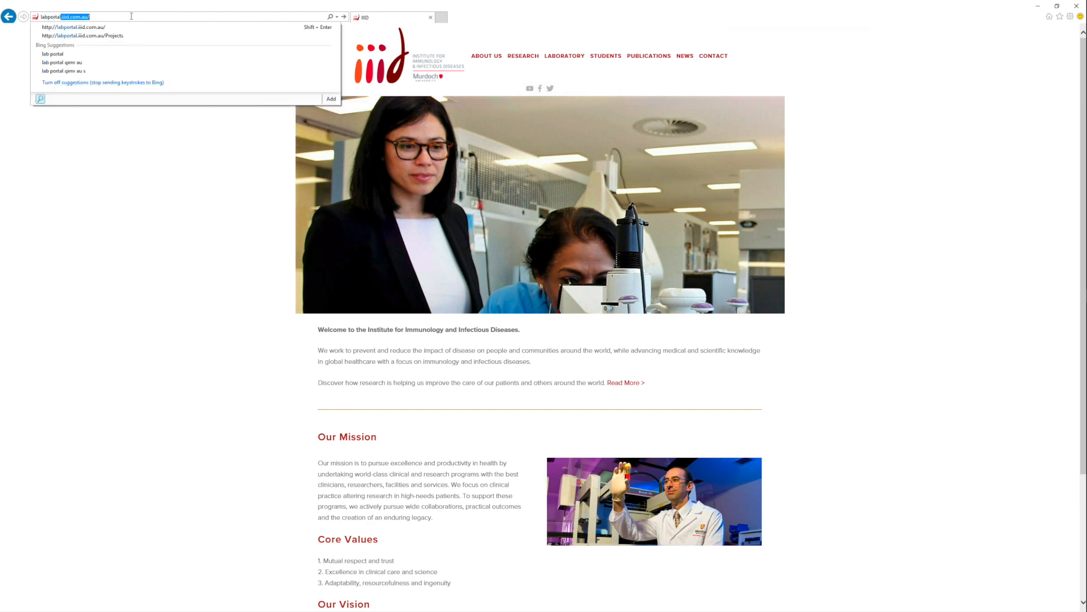
text(.i)
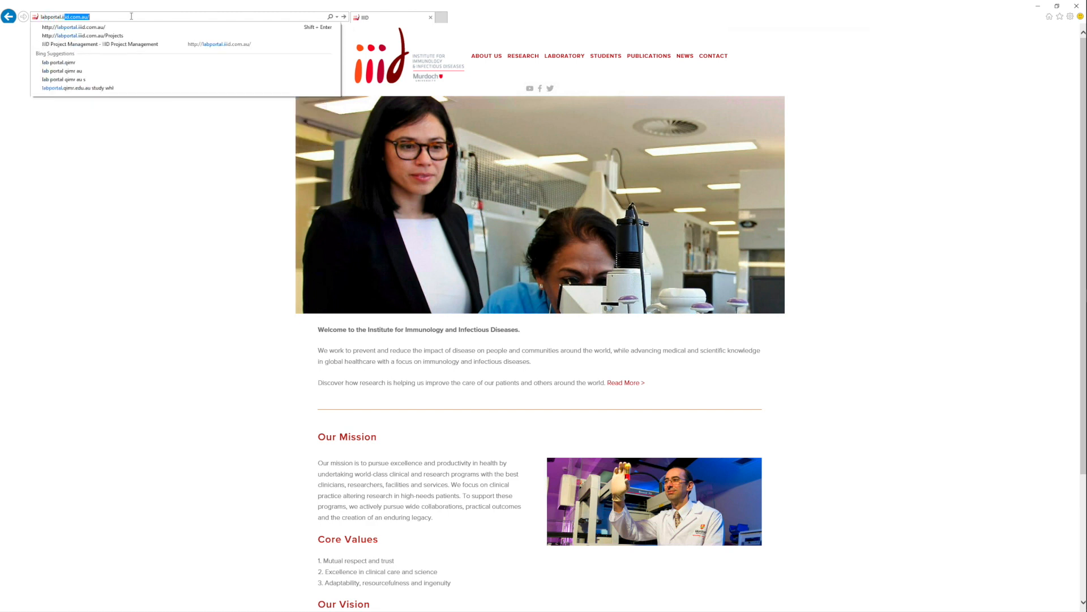
text(iid.com.au)
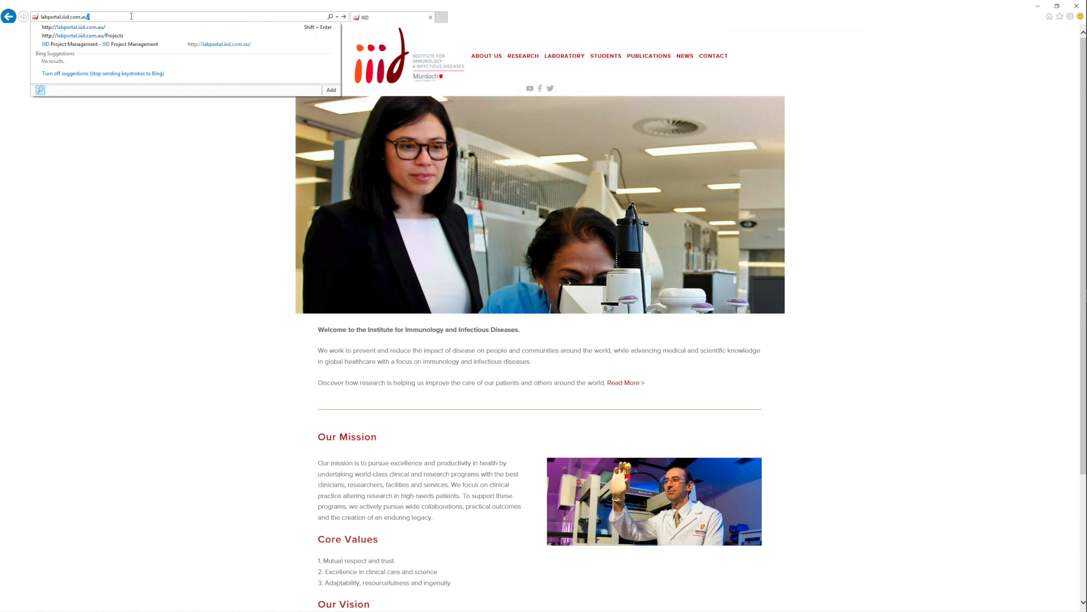
key(Return)
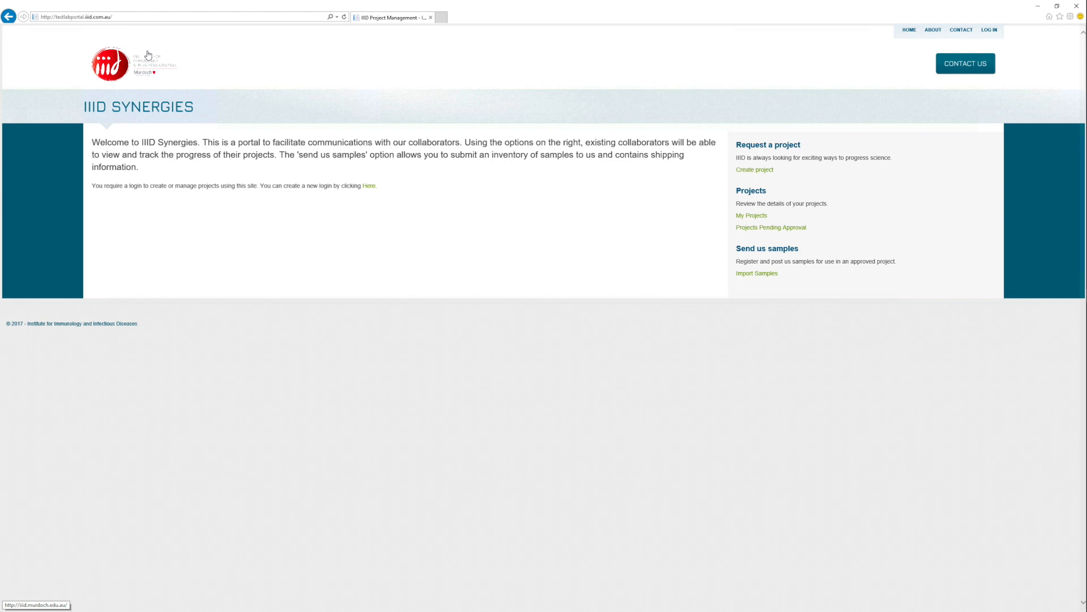
- Switch Internet Explorer to full-screen mode with F11
key(F11)
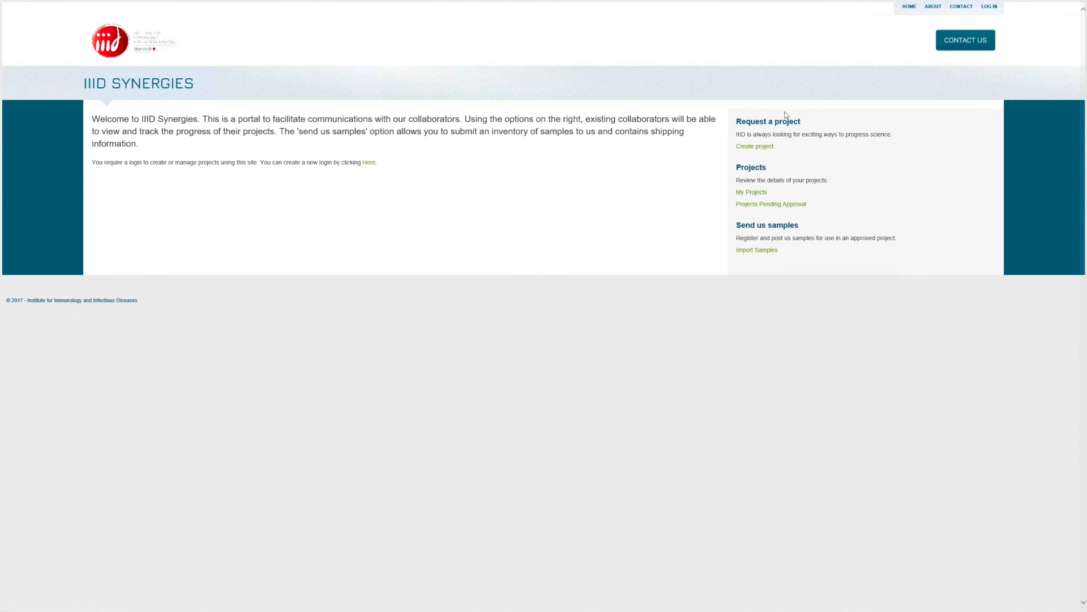
- Browse the Home, About, Contact and Log In pages, ending on the Contact Us enquiry form
click(909, 7)
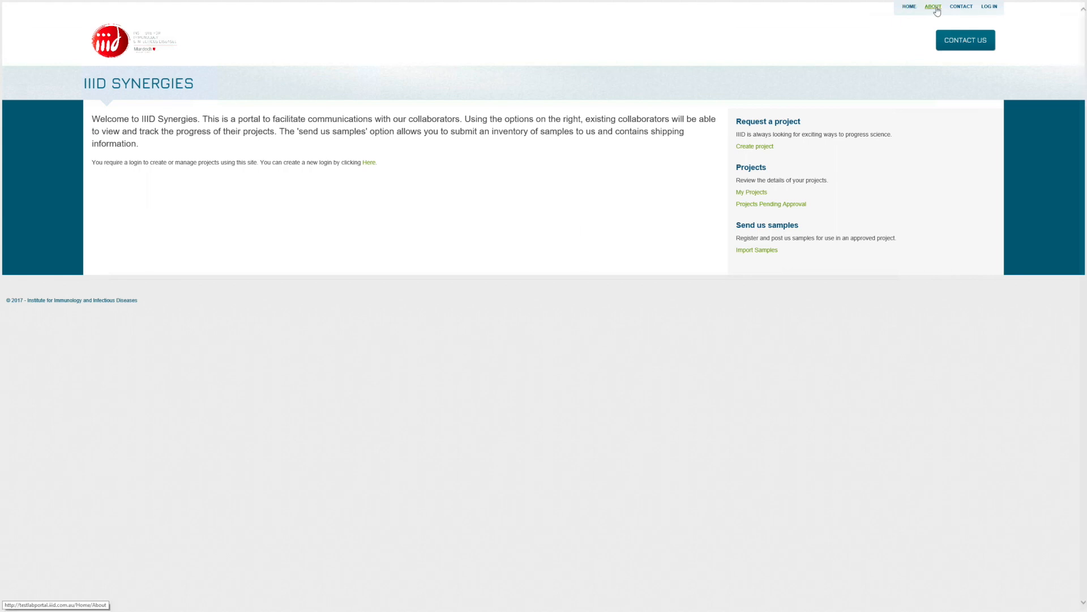
click(934, 8)
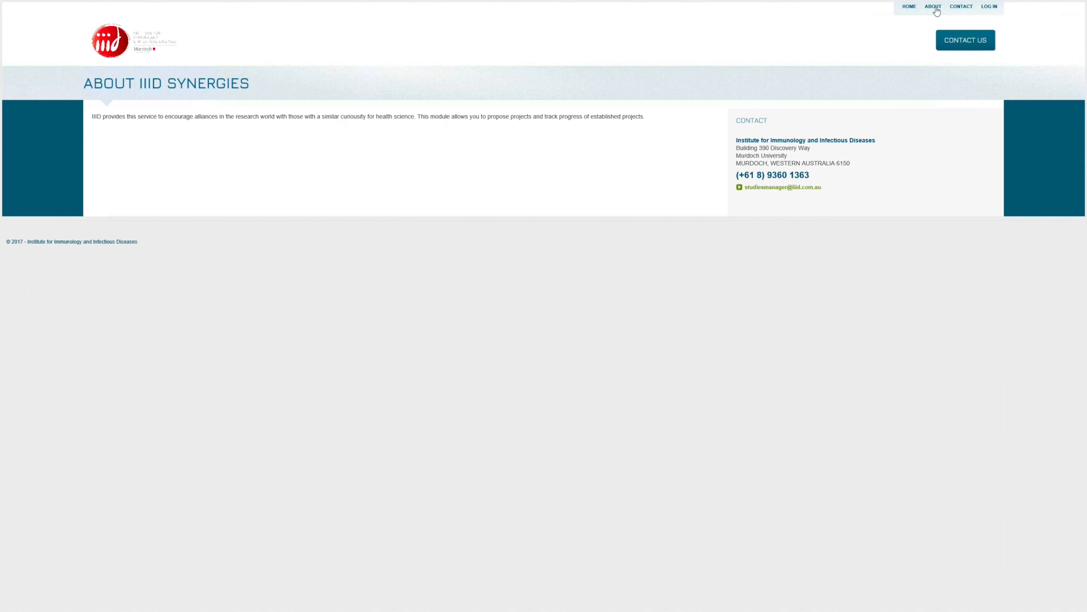
click(960, 8)
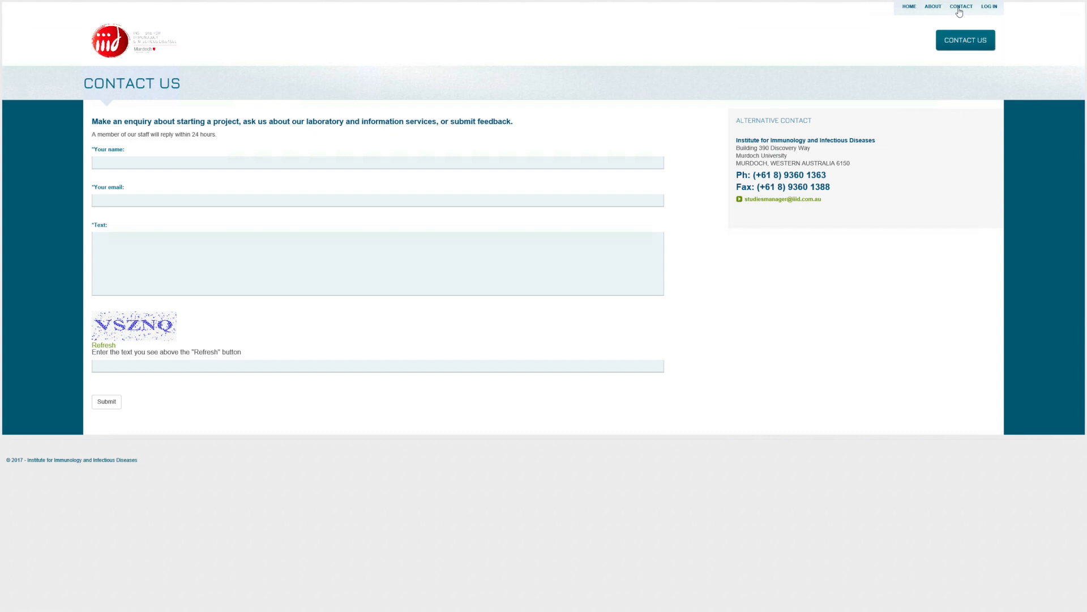
click(988, 8)
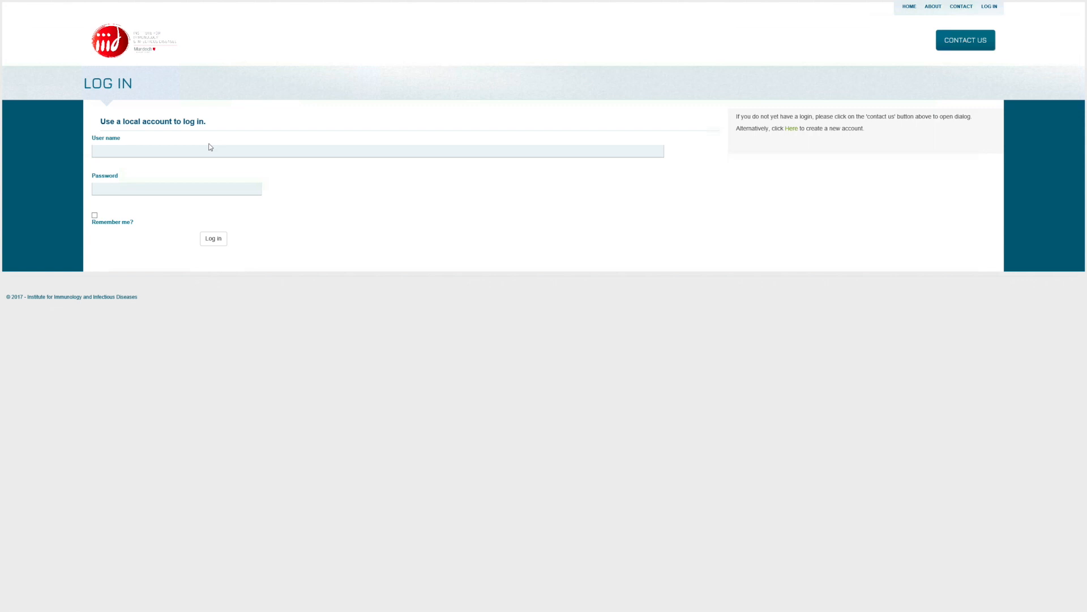
click(961, 44)
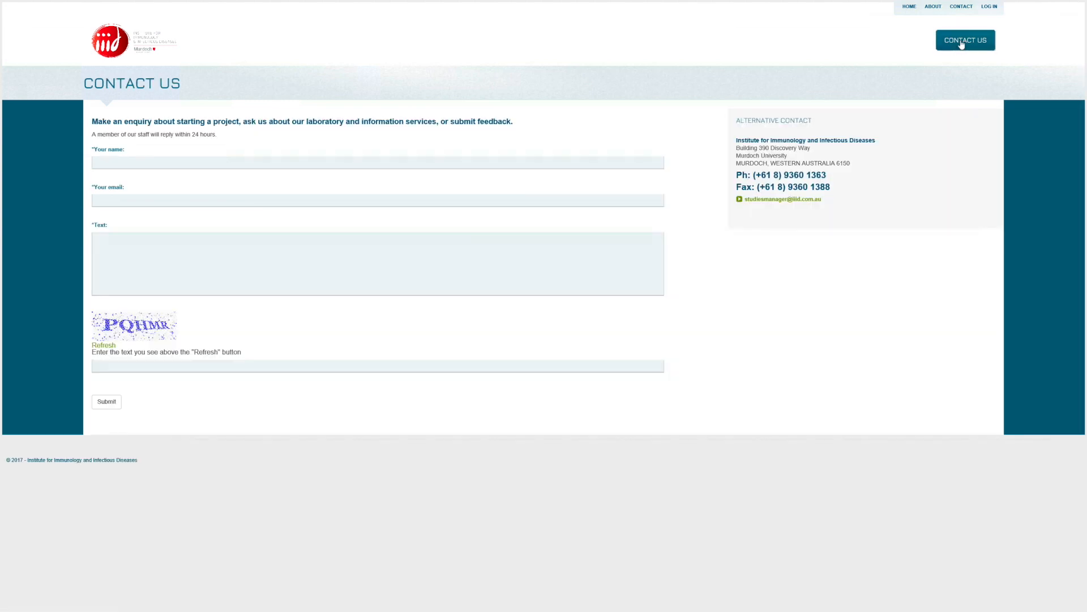
- Return to the portal home page and follow the 'Here.' link to the Register page
click(909, 7)
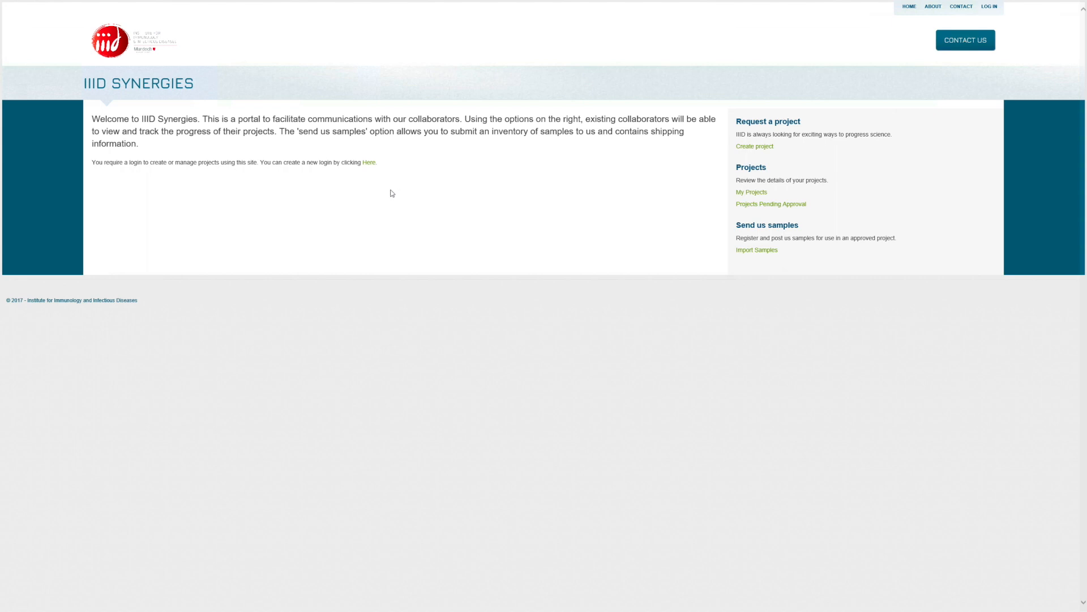
click(369, 162)
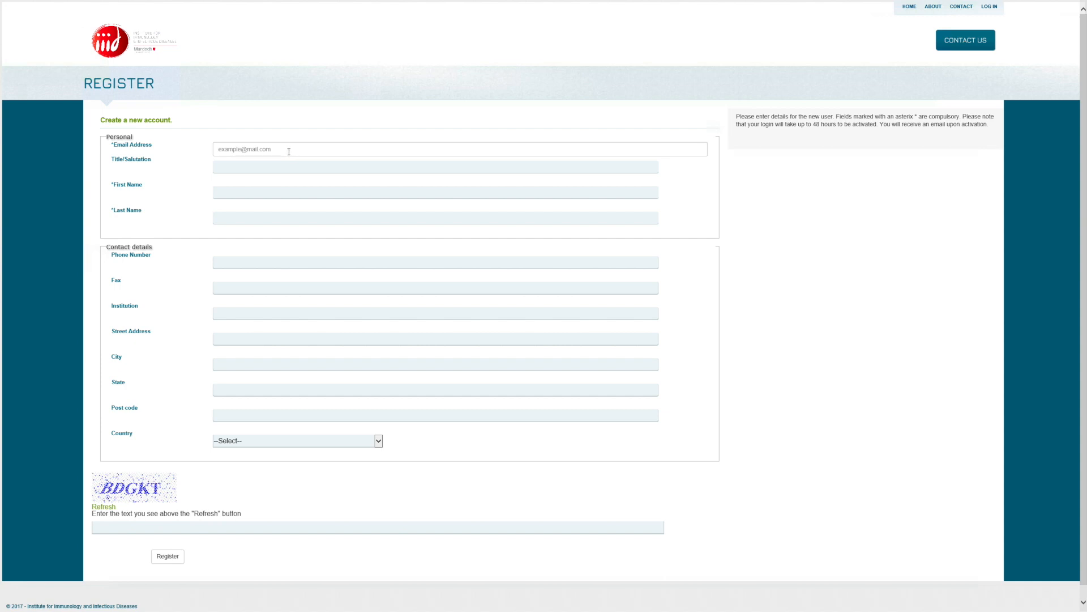
- Enter the new user's e-mail address in the Email Address field
click(261, 149)
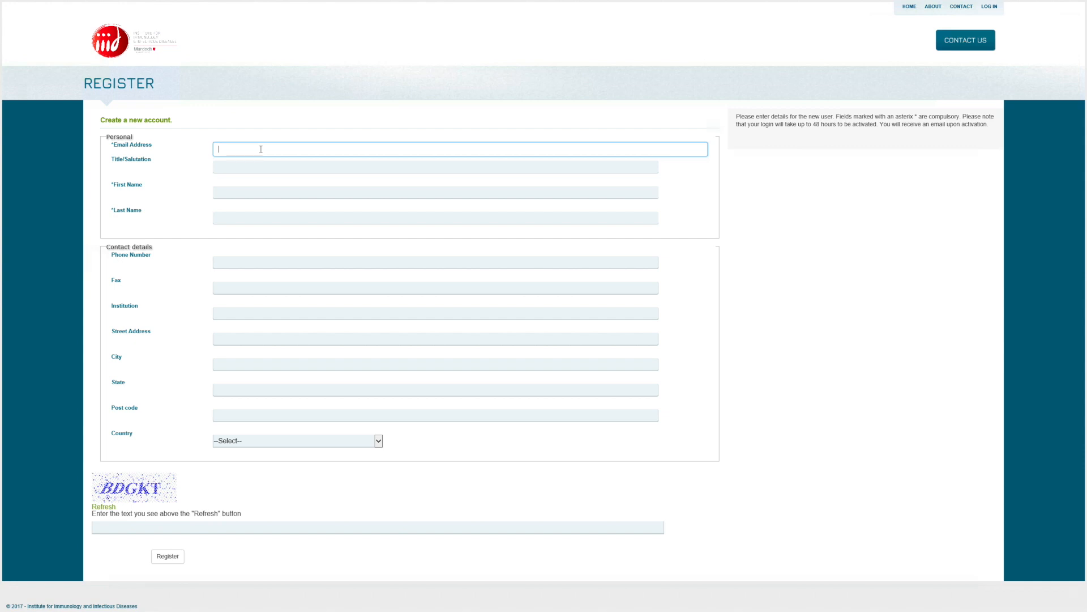
text(aresearcher@yourinstitutio)
text(n.edu.country)
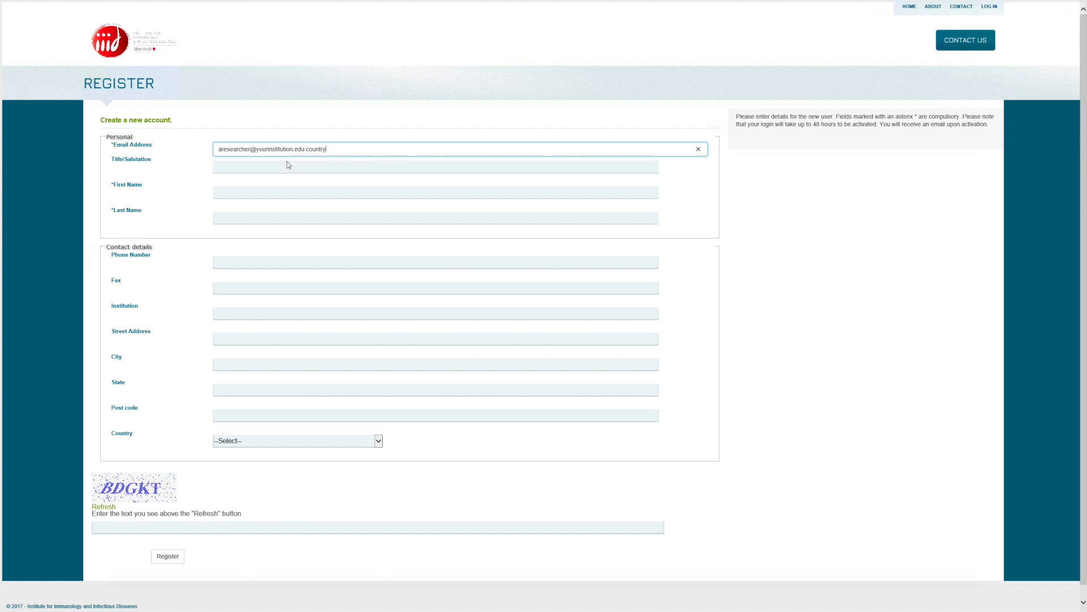
- Fill in title Dr and the user's first and last names, and set Country to Afghanistan
click(298, 165)
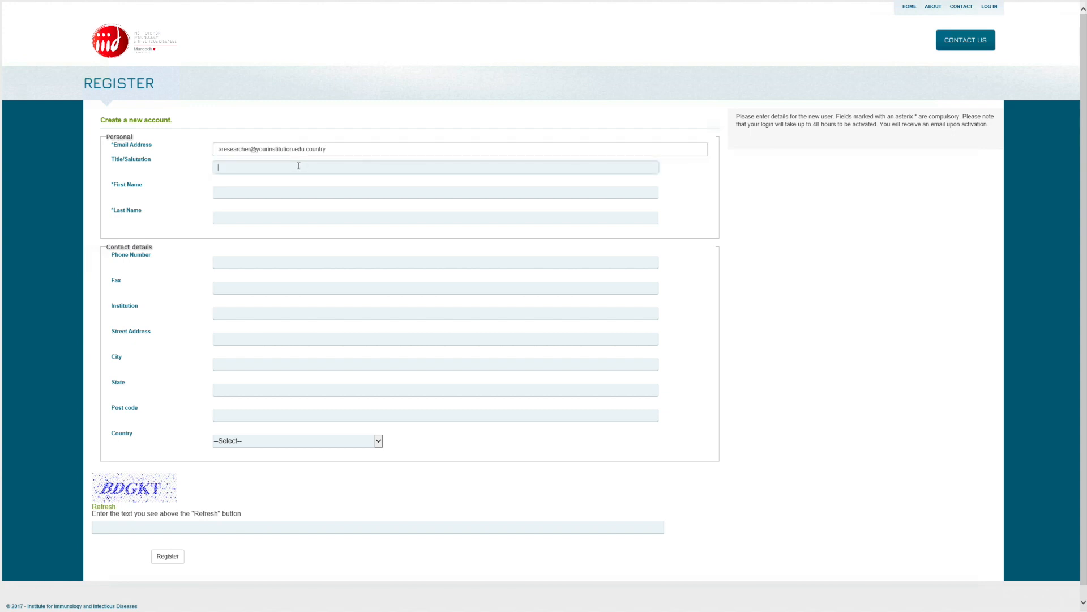
text(Dr)
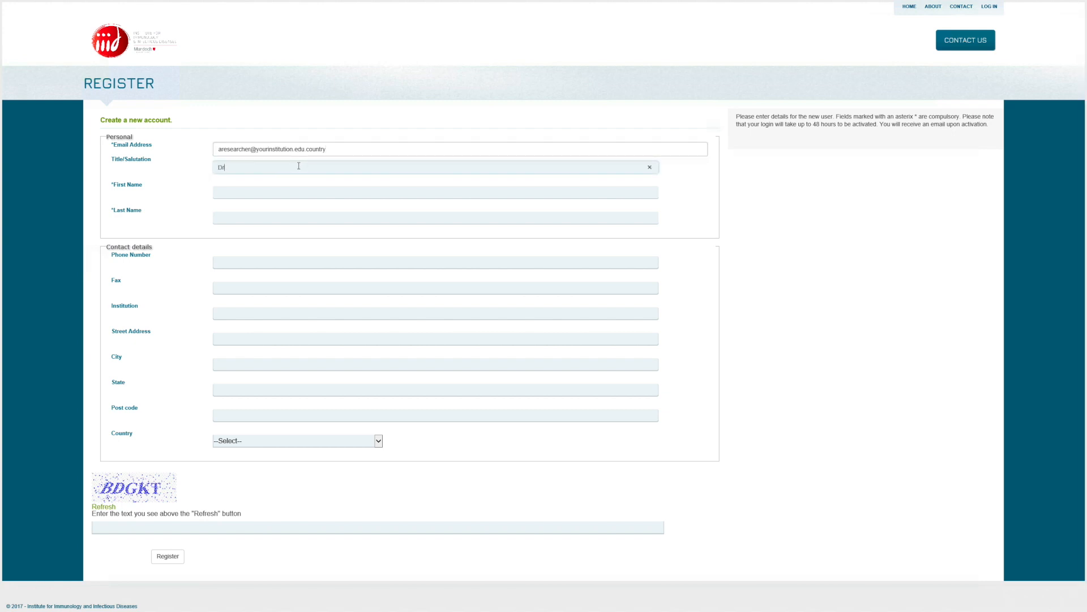
key(Tab)
text(Researcher)
key(Tab)
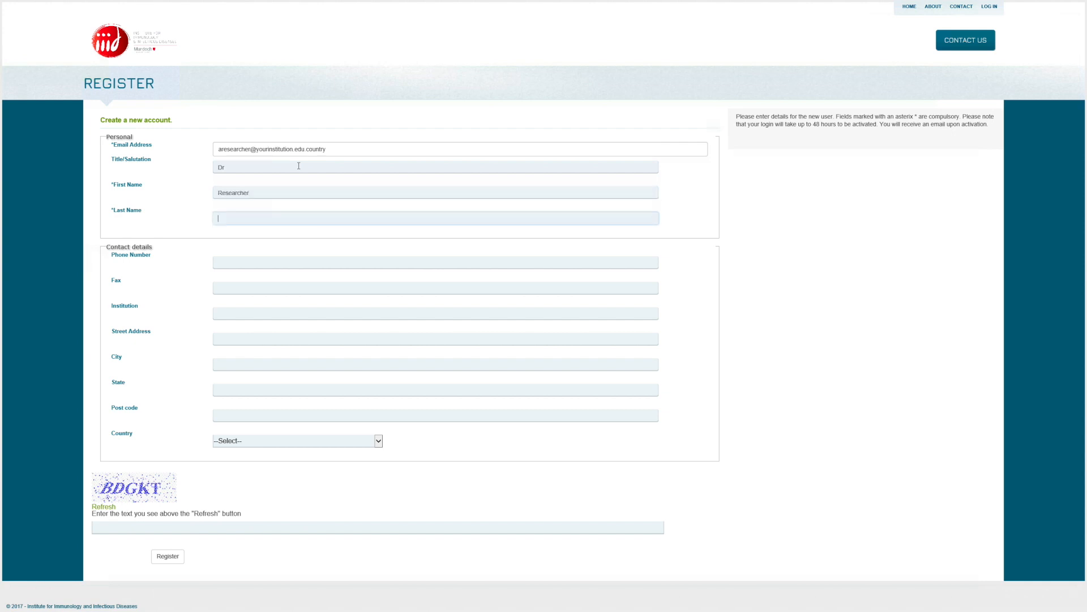
text(Top)
key(Tab)
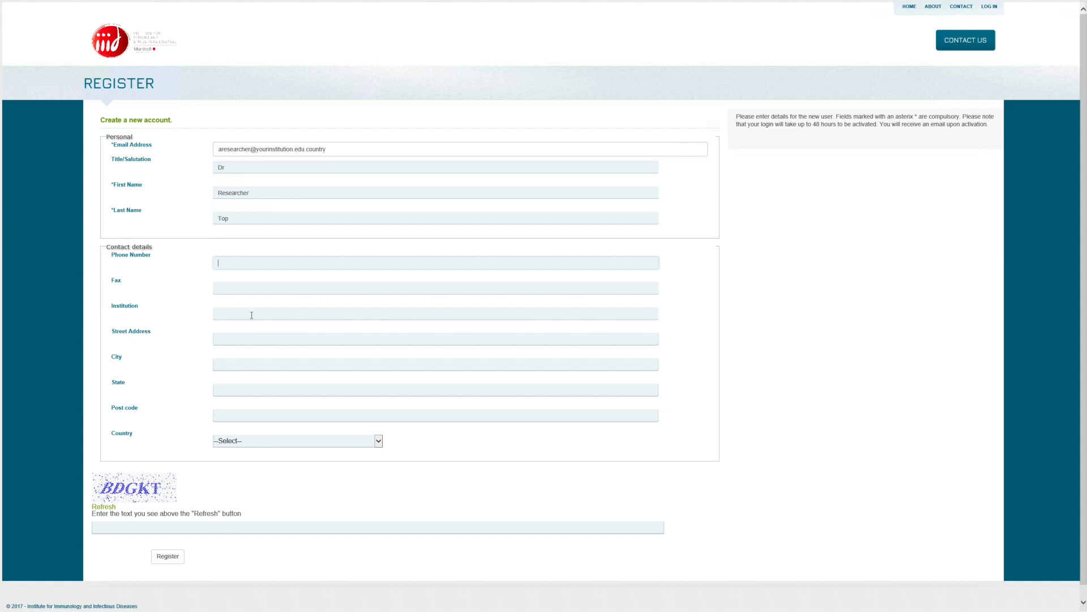
click(378, 441)
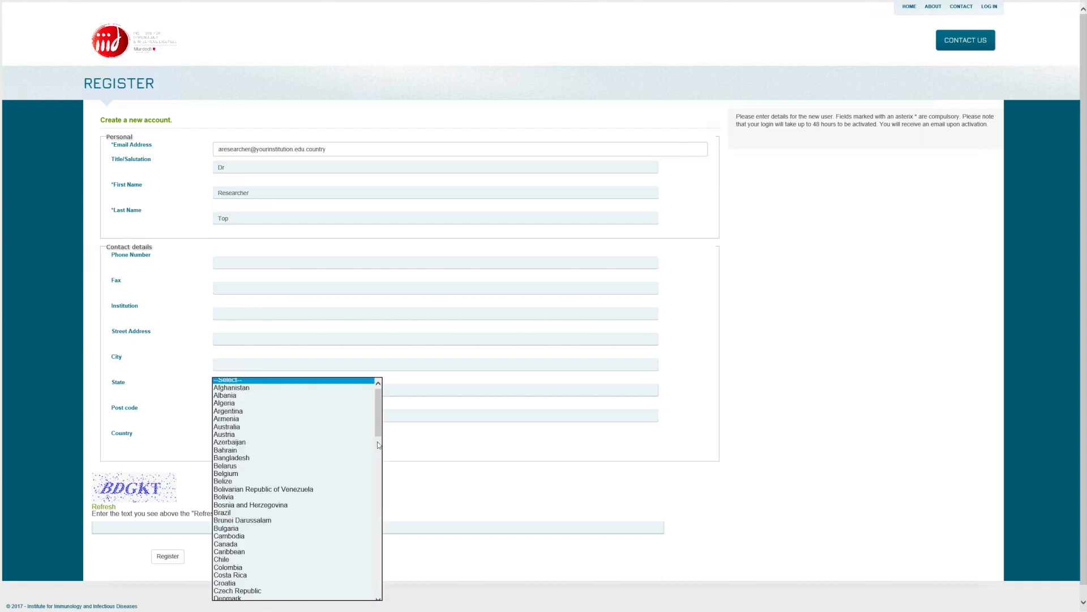
click(241, 388)
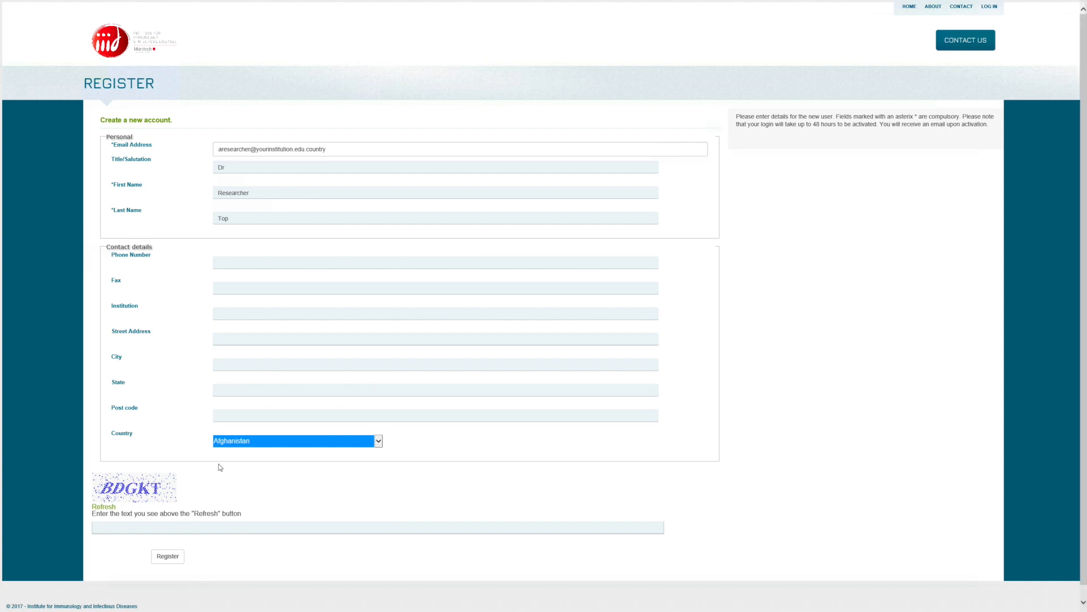
- Refresh the captcha until readable, enter its text and submit the registration, which gets rejected
click(107, 508)
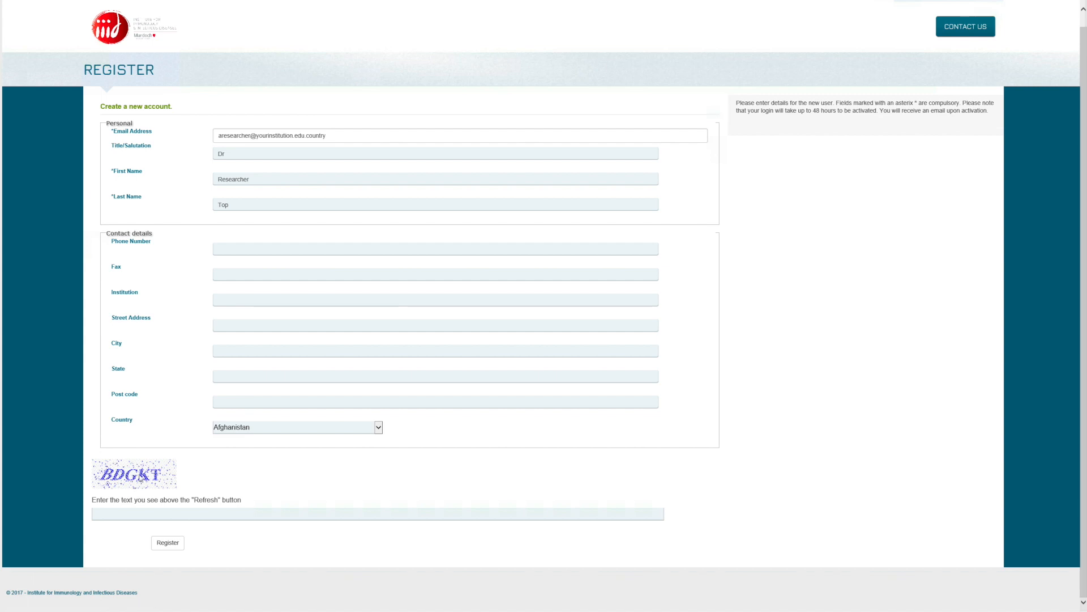
click(108, 495)
click(107, 494)
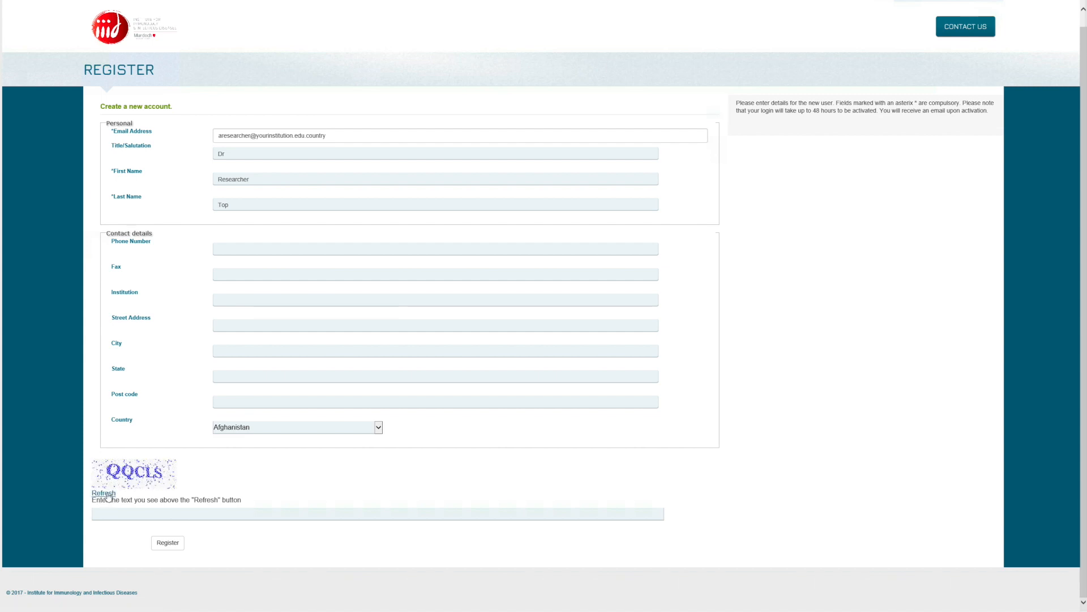
click(108, 494)
click(107, 495)
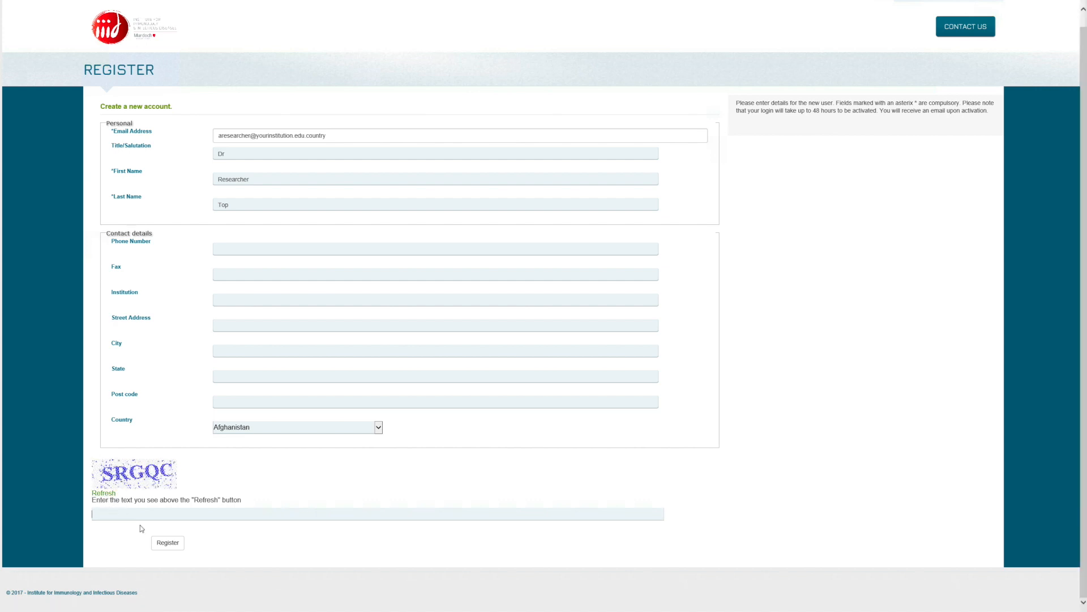
text(SRG)
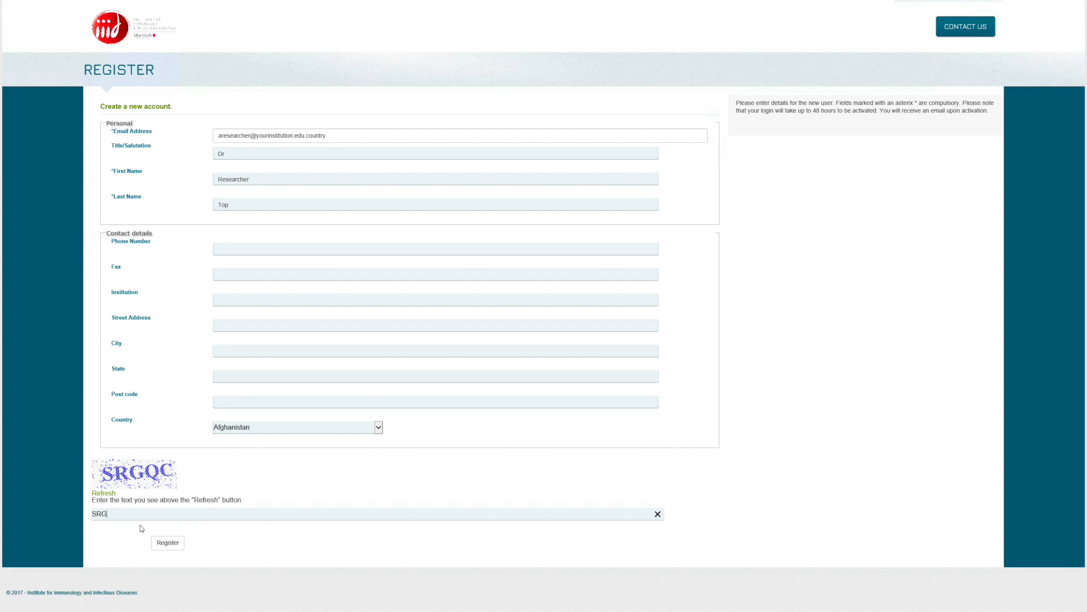
text(QK)
click(163, 543)
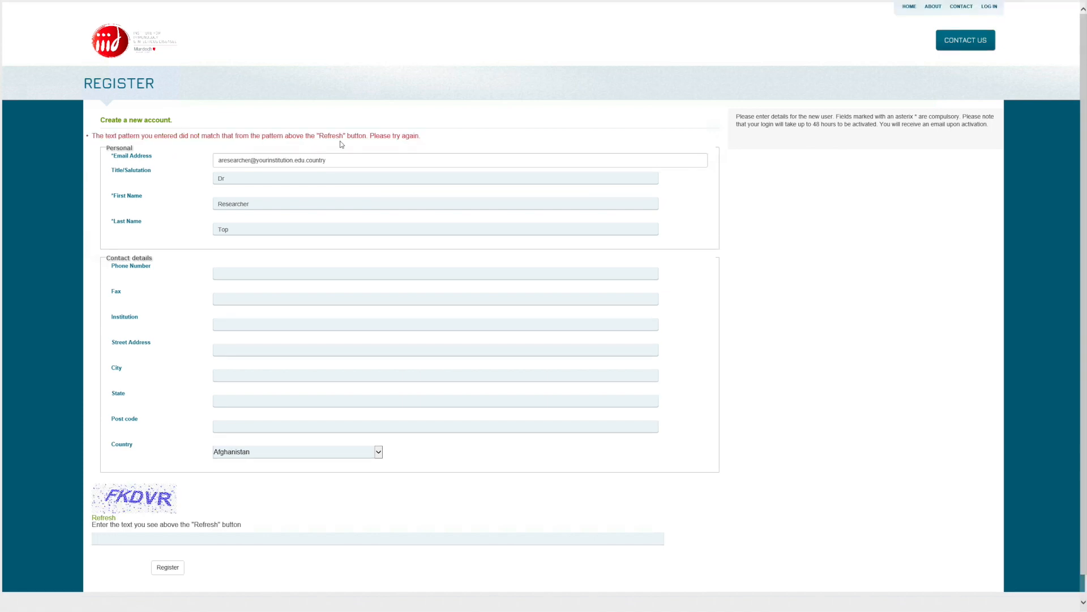
- Enter the new captcha text and resubmit, creating the account pending activation
click(105, 536)
text(FKDVR)
click(165, 572)
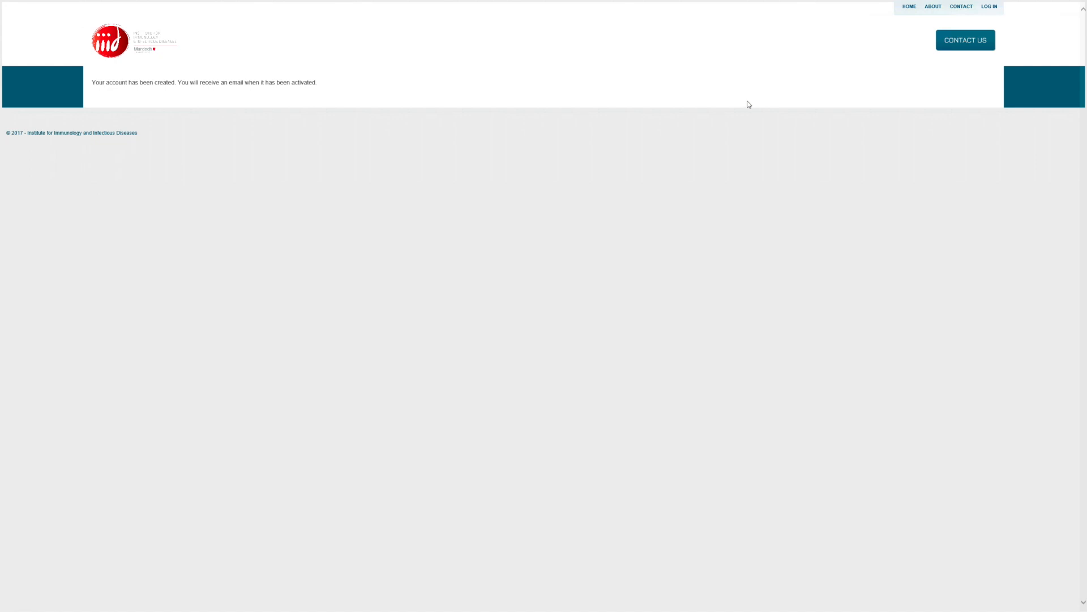
- Return to the home page and choose Create project, which leads to the Log In page
click(911, 7)
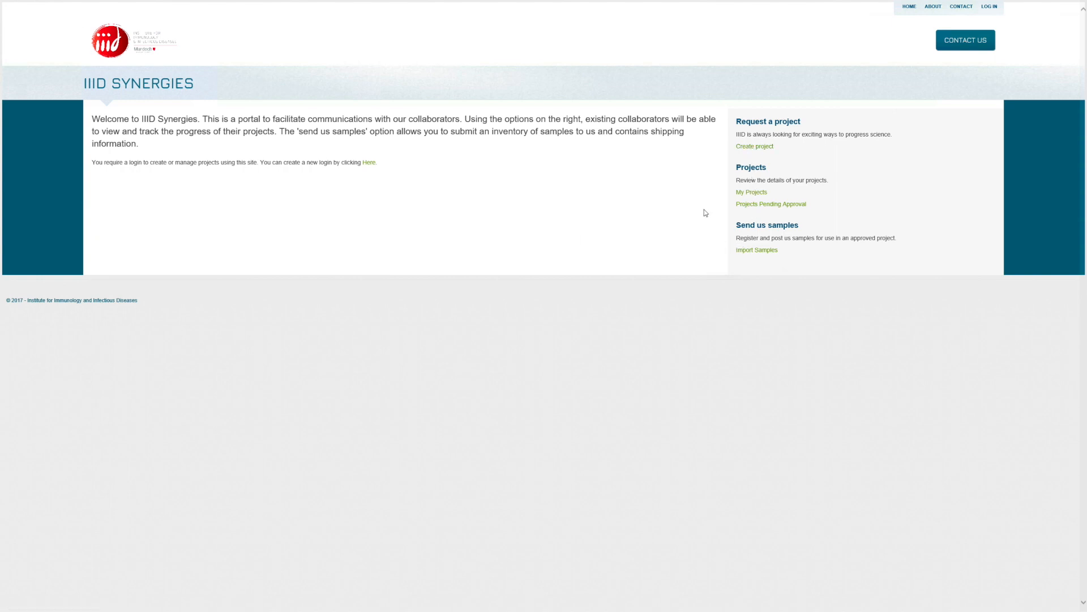
click(744, 149)
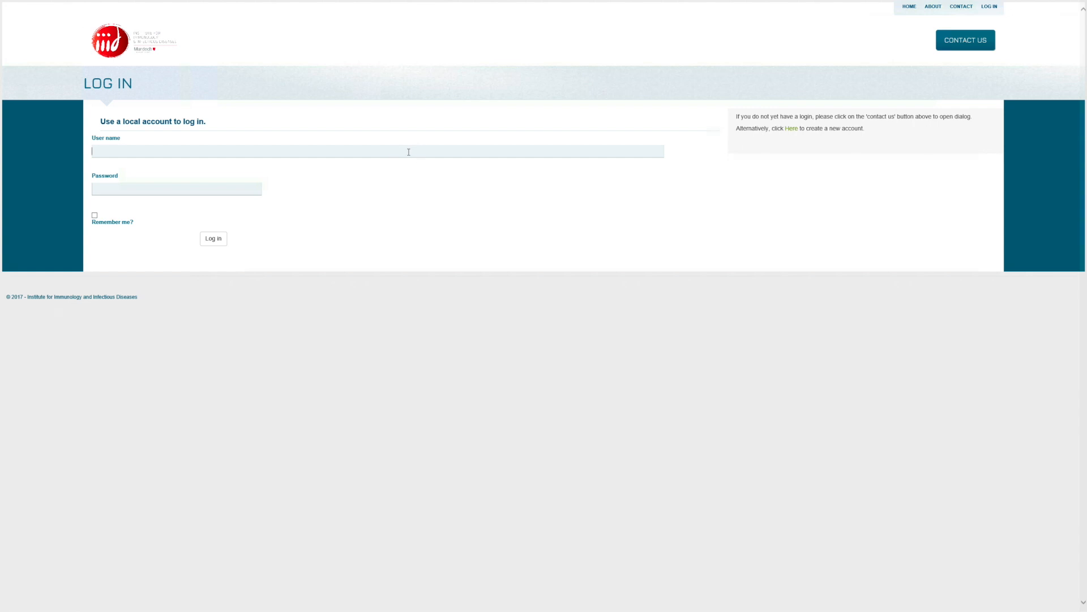
- Log in with the test account's user name and pasted password
text(registration_test)
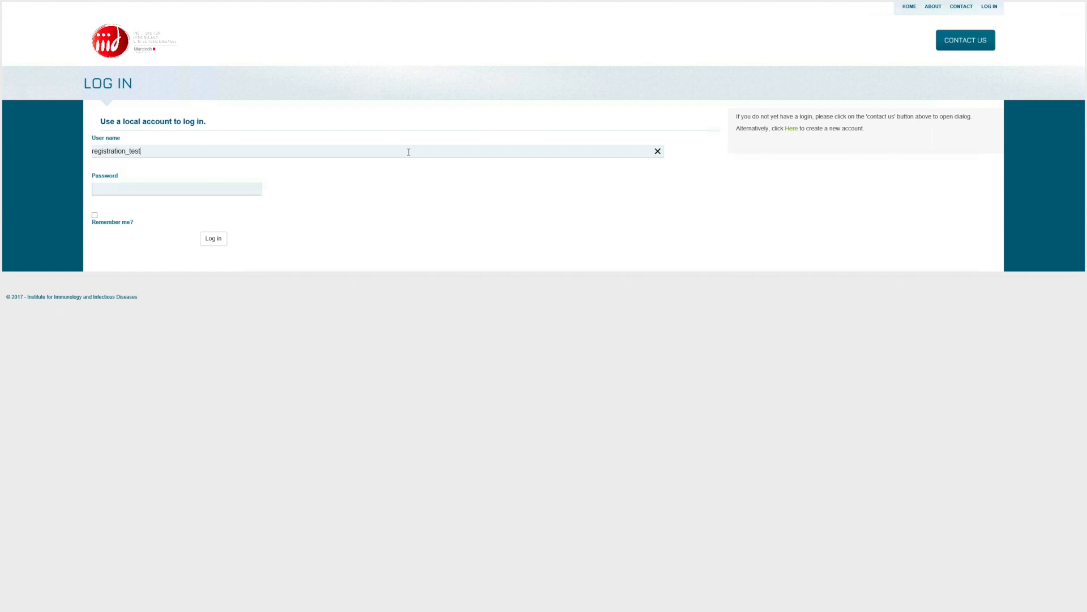
click(188, 191)
key(ctrl+v)
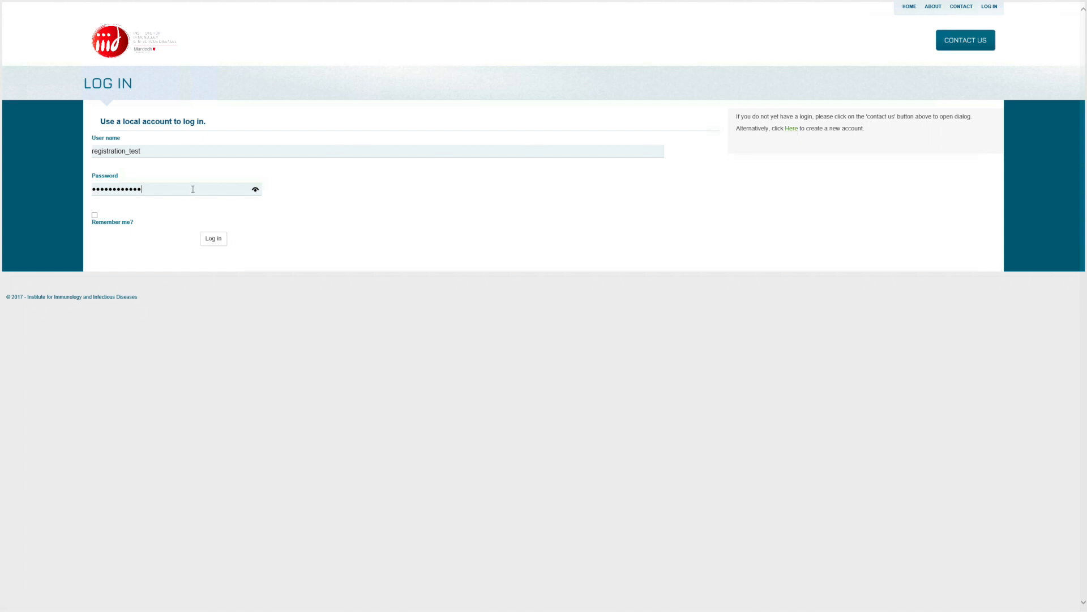
click(214, 240)
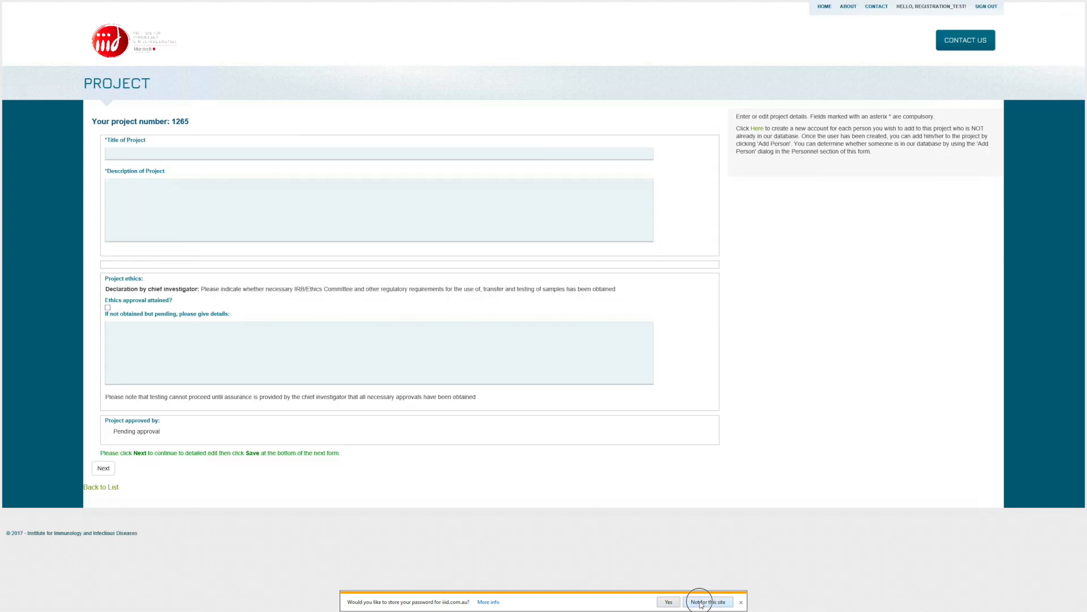
- Give project 1265 title 'Exciting research', description 'Do something ground breaking', ethics approval ticked, and continue
click(701, 602)
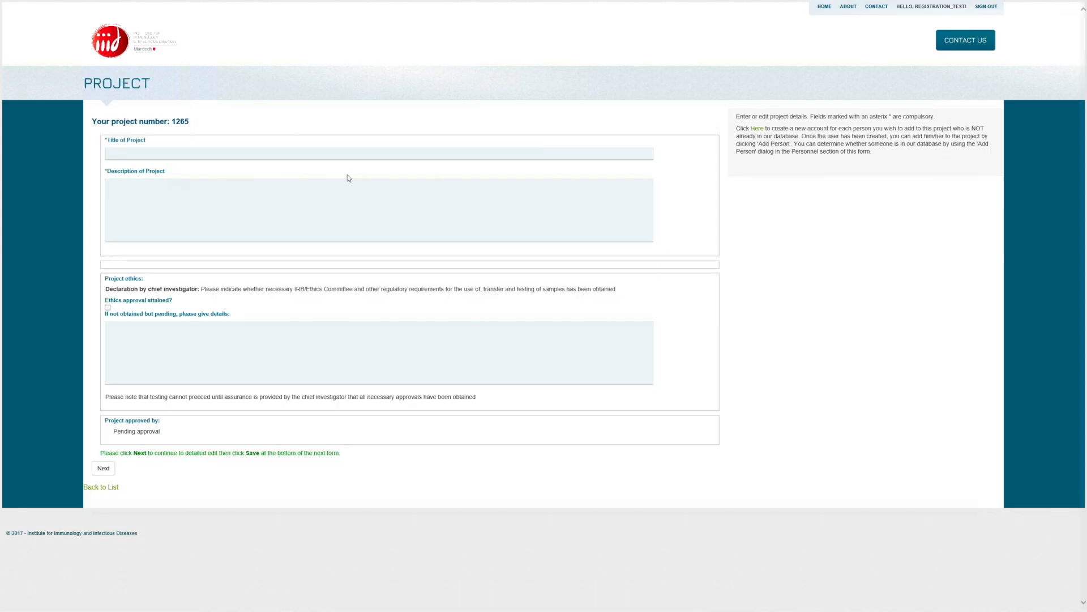
click(237, 154)
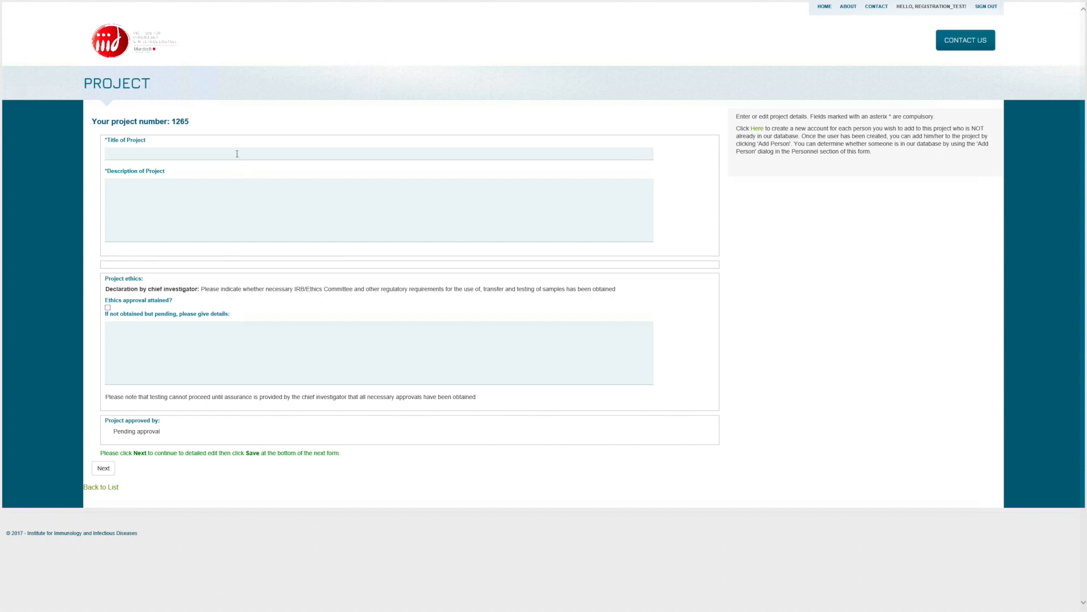
click(221, 154)
text(Excit)
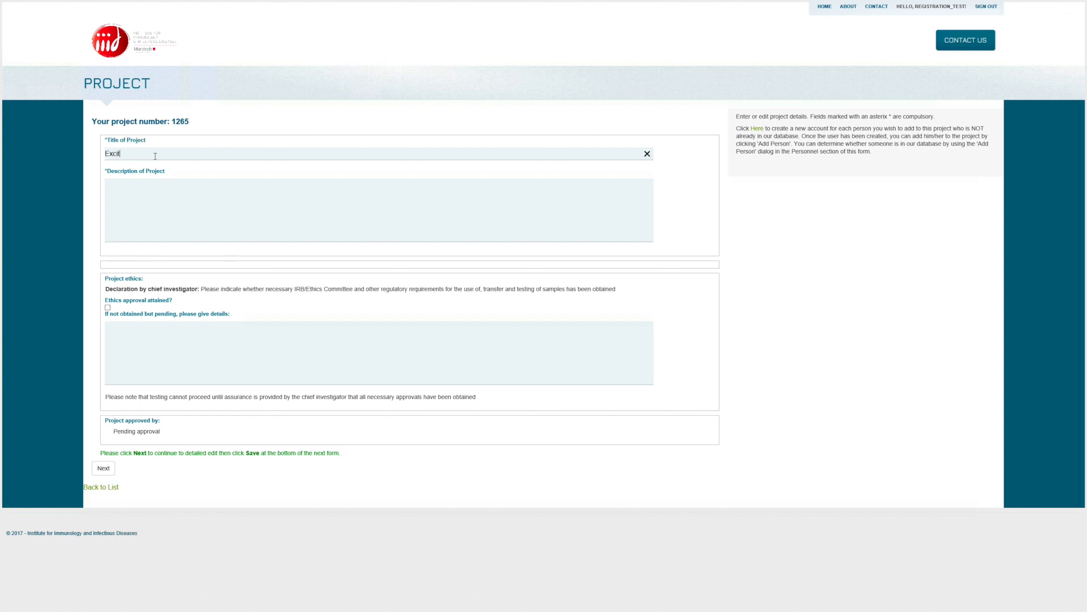
text(ing research)
click(149, 187)
text(Do something ground breaking)
click(108, 308)
click(104, 468)
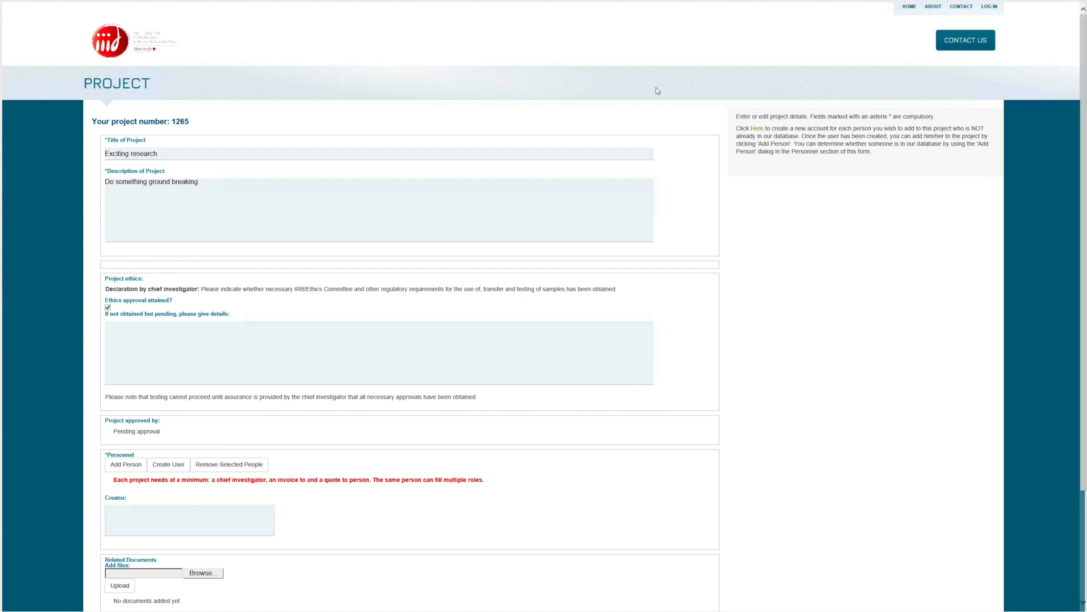
- Follow the help panel's 'Here' link to the Register page for a new user account
click(757, 130)
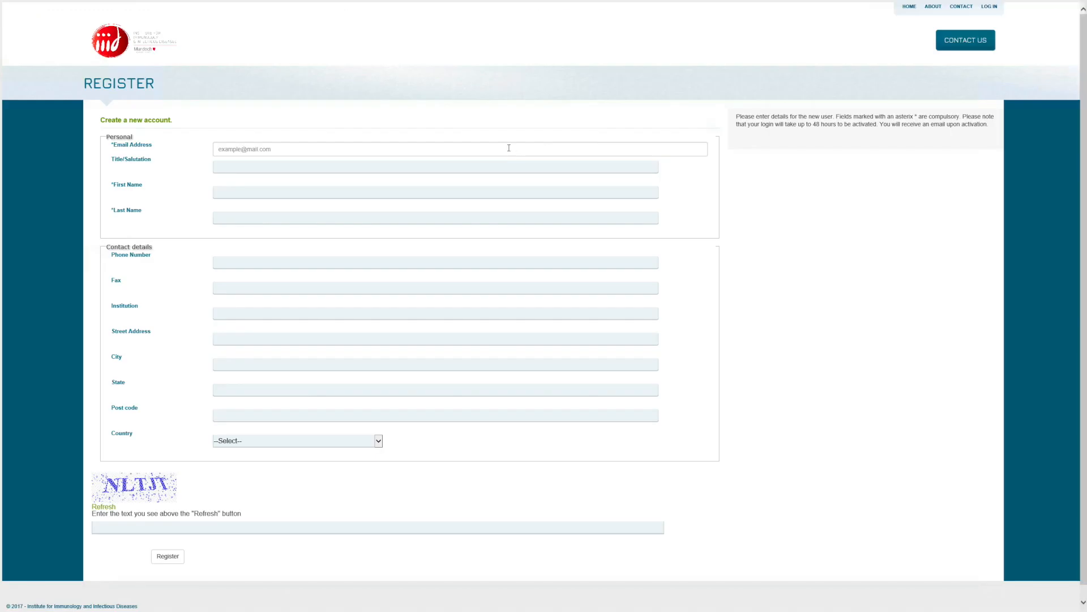
- Enter the new user's e-mail address, first name and last name
click(292, 149)
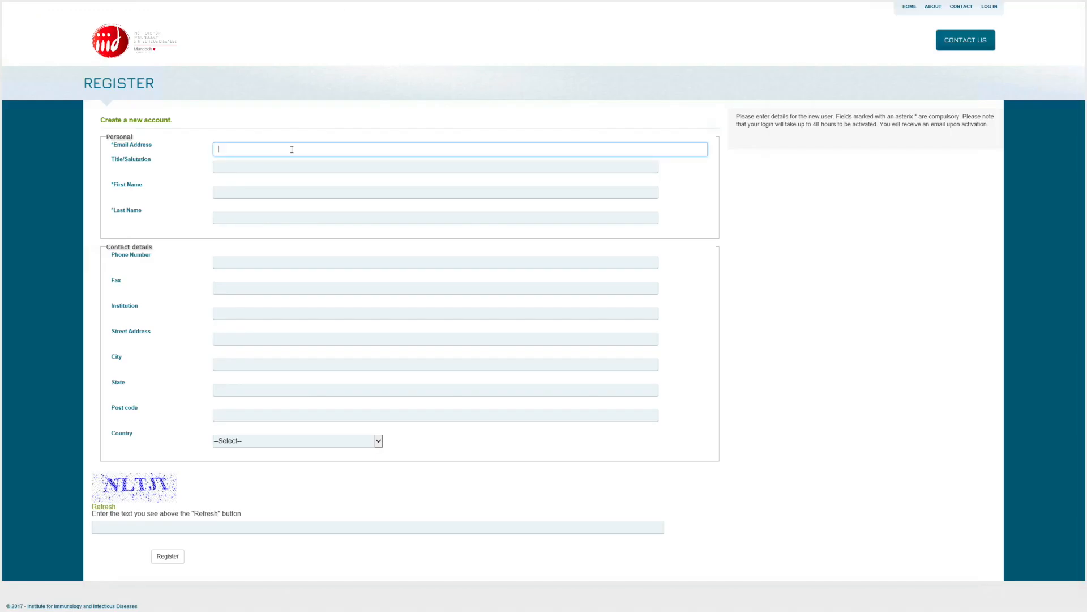
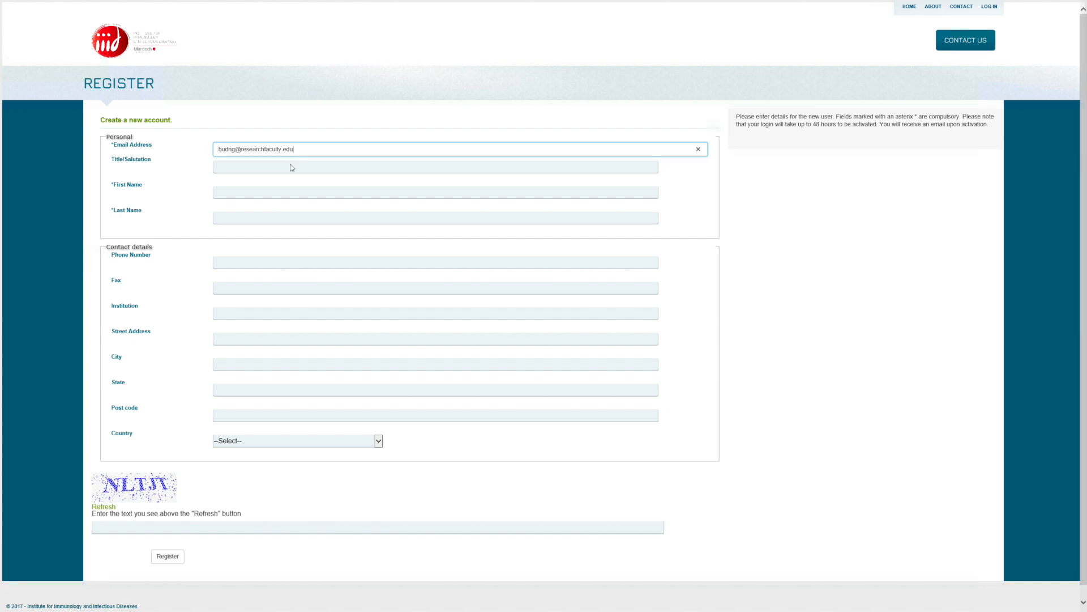
click(250, 190)
key(Tab)
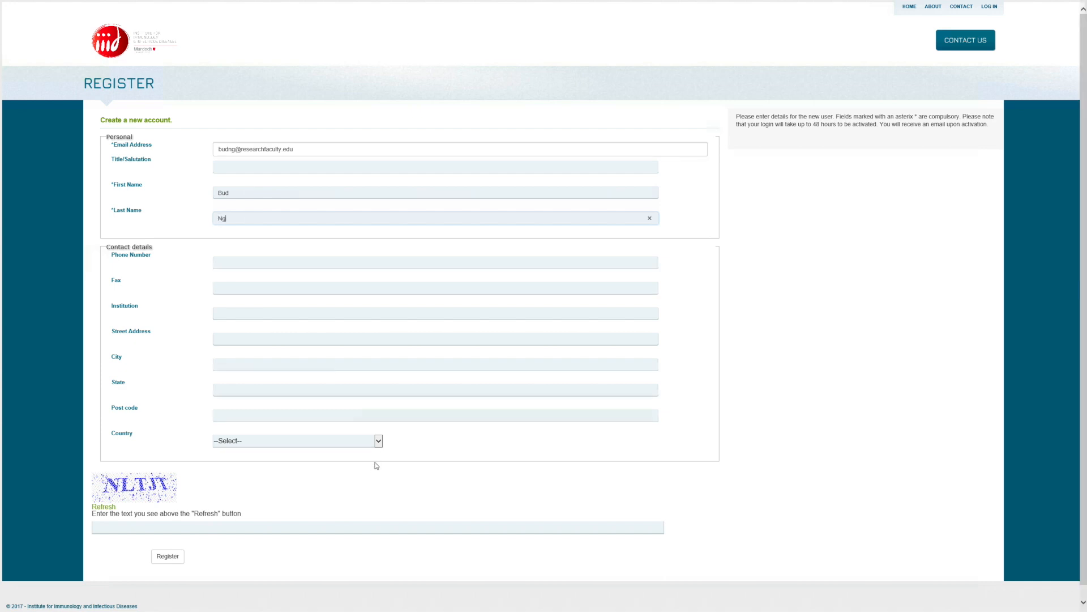
- Set Country to United States, enter the verification text, and submit the registration
click(378, 441)
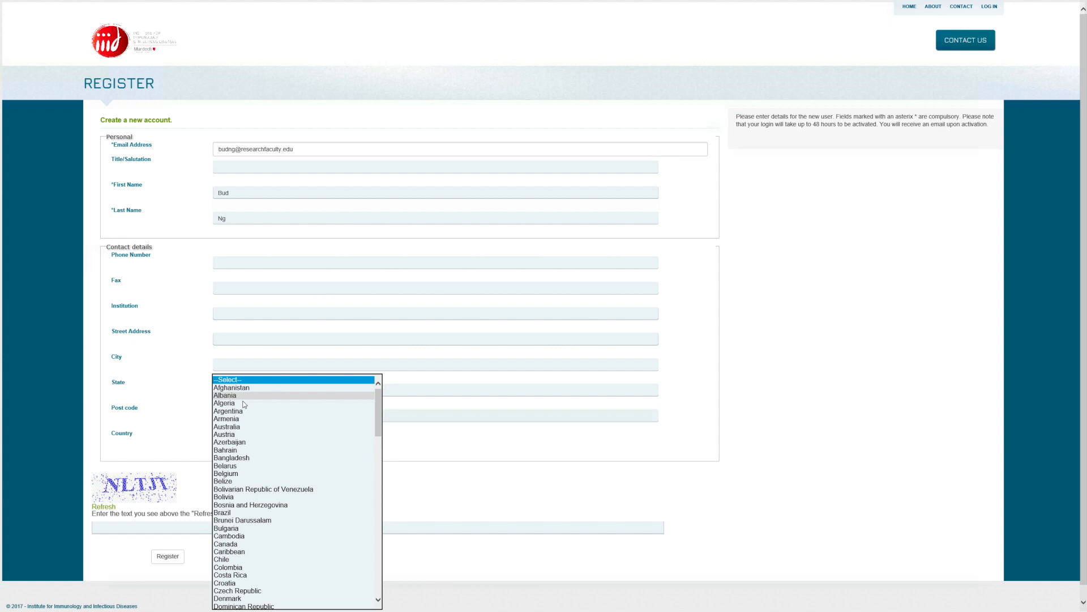
click(244, 427)
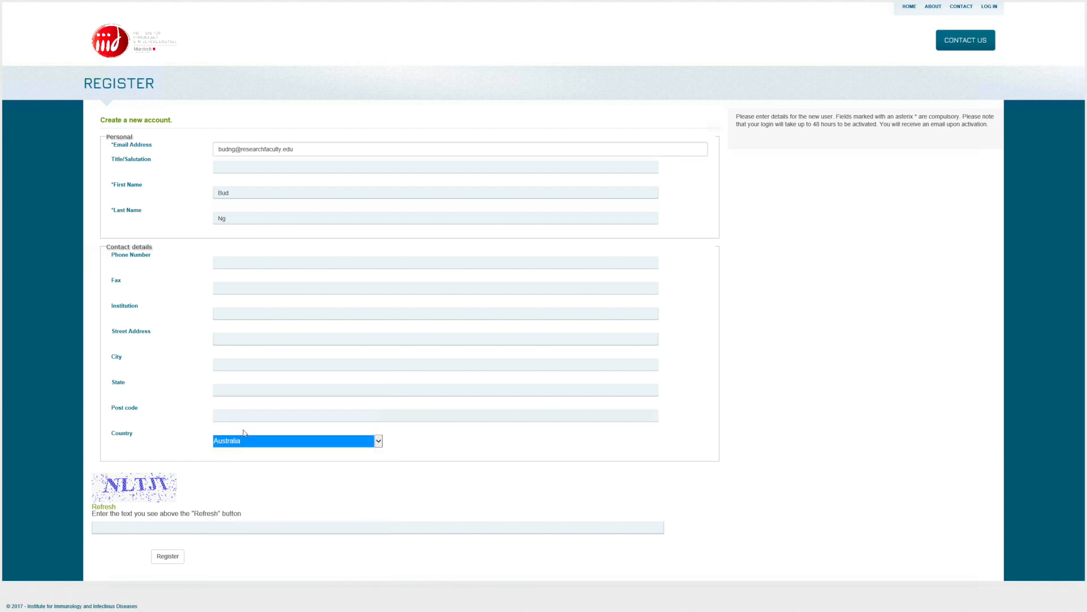
click(379, 441)
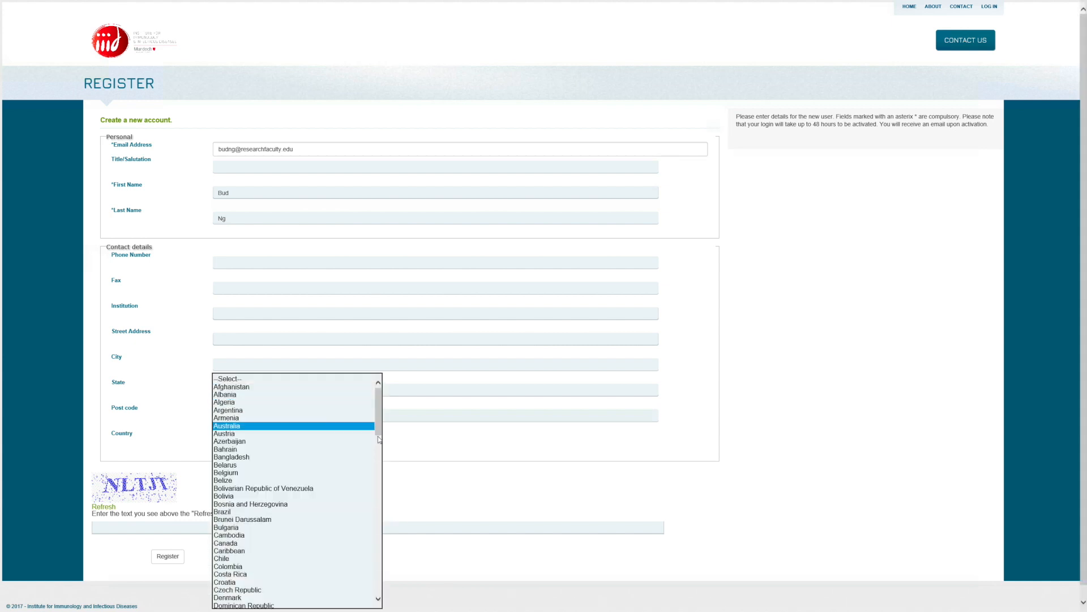
drag(379, 433, 373, 597)
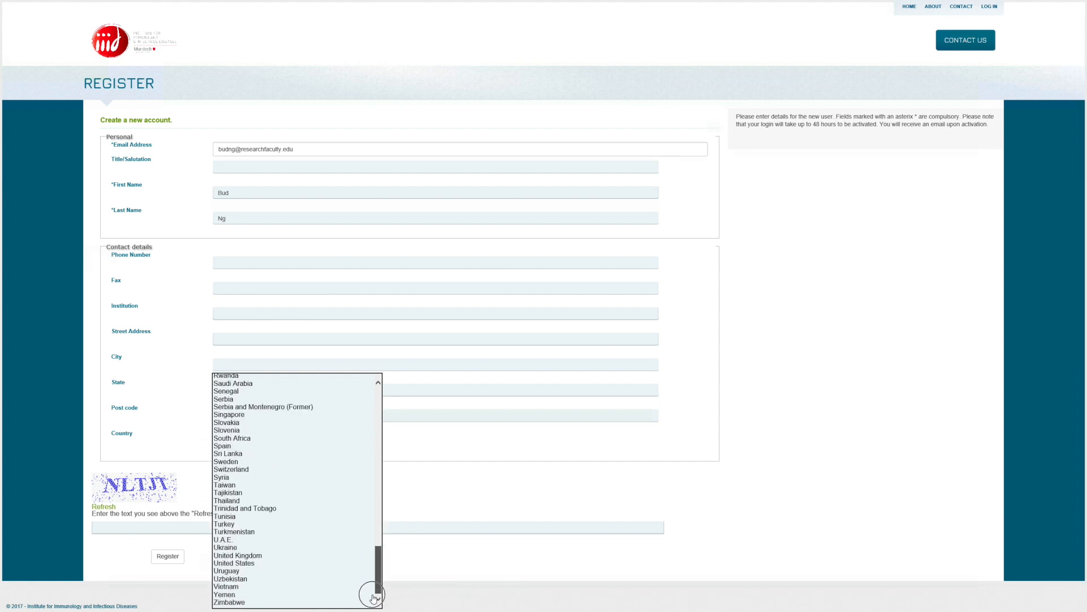
click(282, 564)
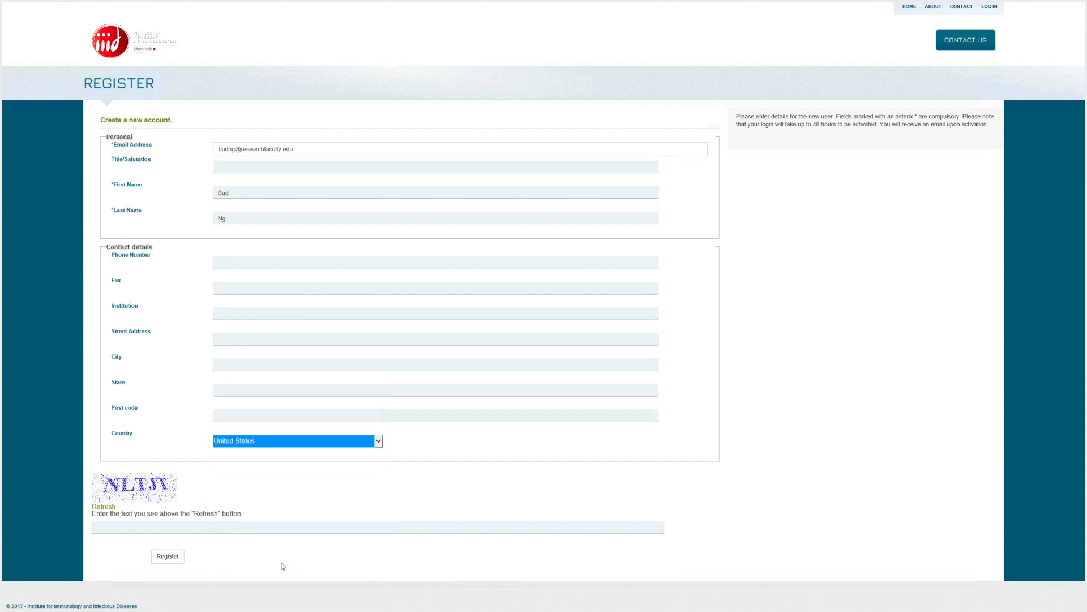
click(148, 528)
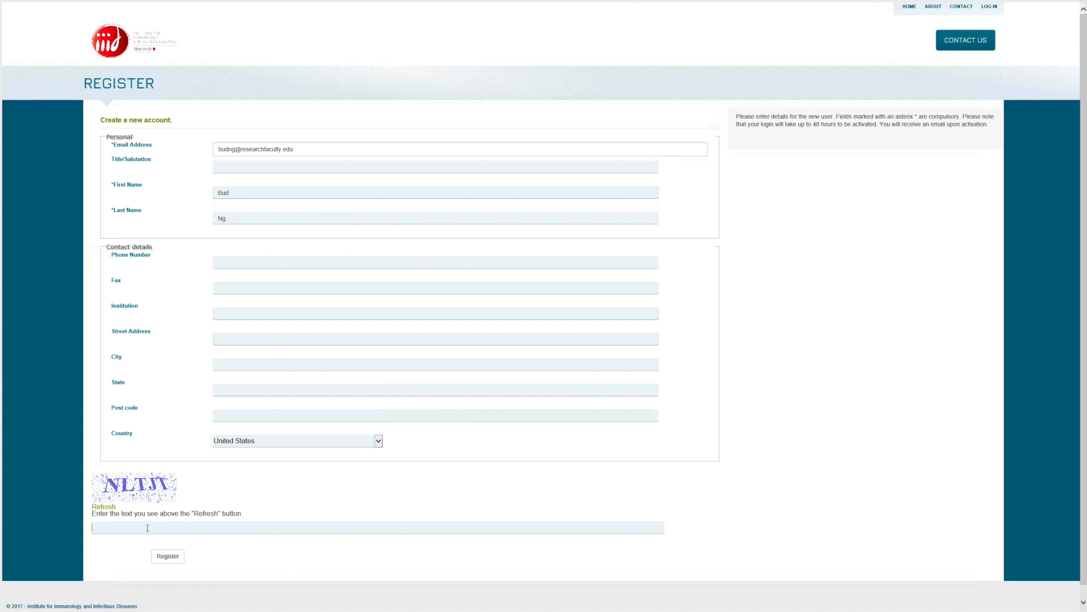
text(NLTJT)
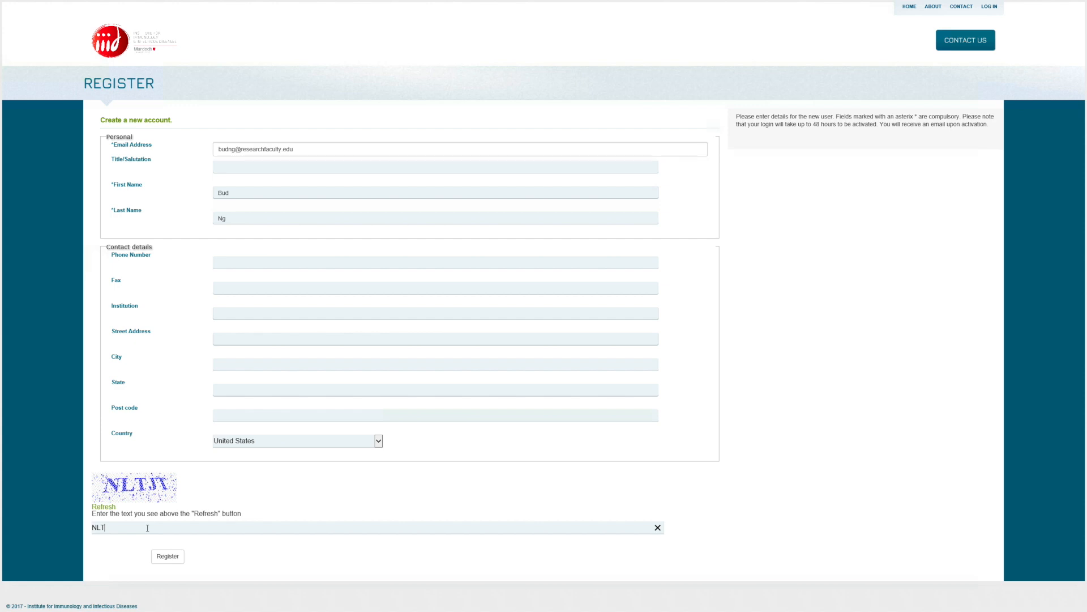
click(167, 556)
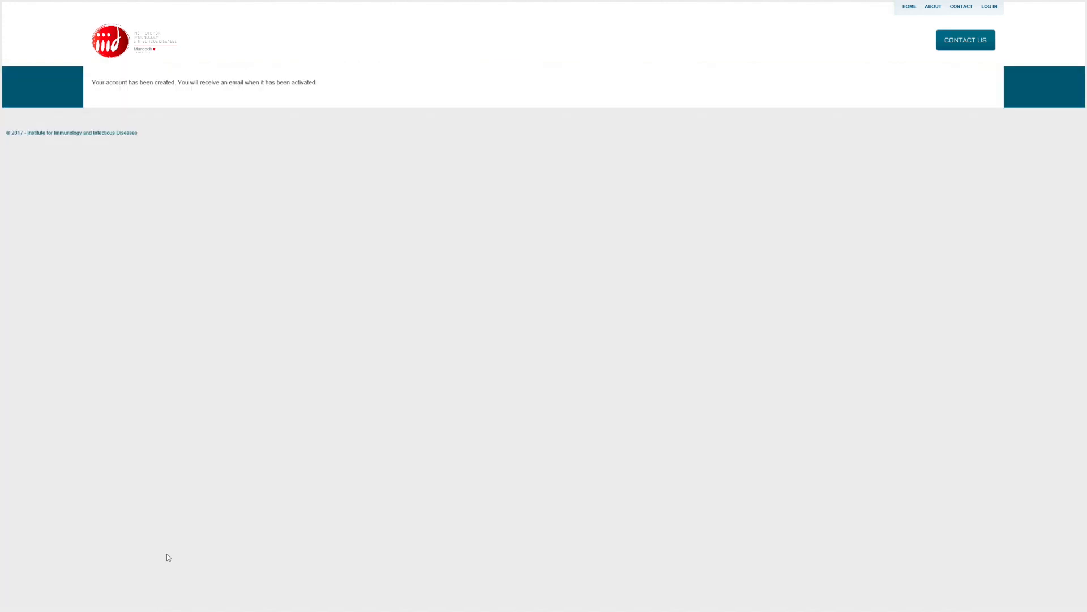
- Switch back to the Project 1265 form tab
mouse_move(892, 3)
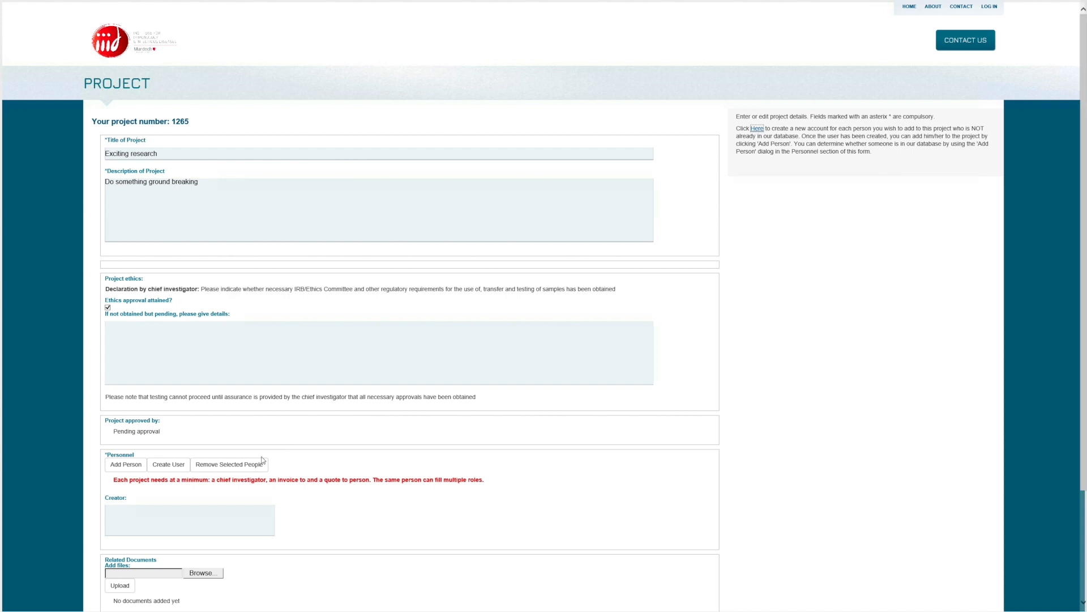
- Add the user found by searching 'registration' to project 1265 as Chief Investigator
click(136, 469)
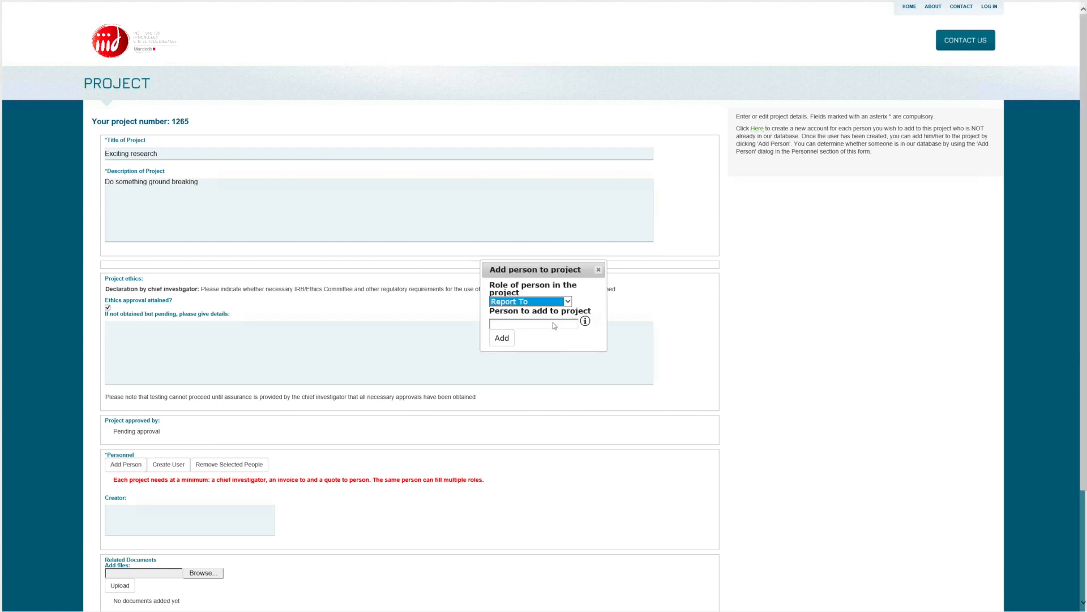
click(568, 301)
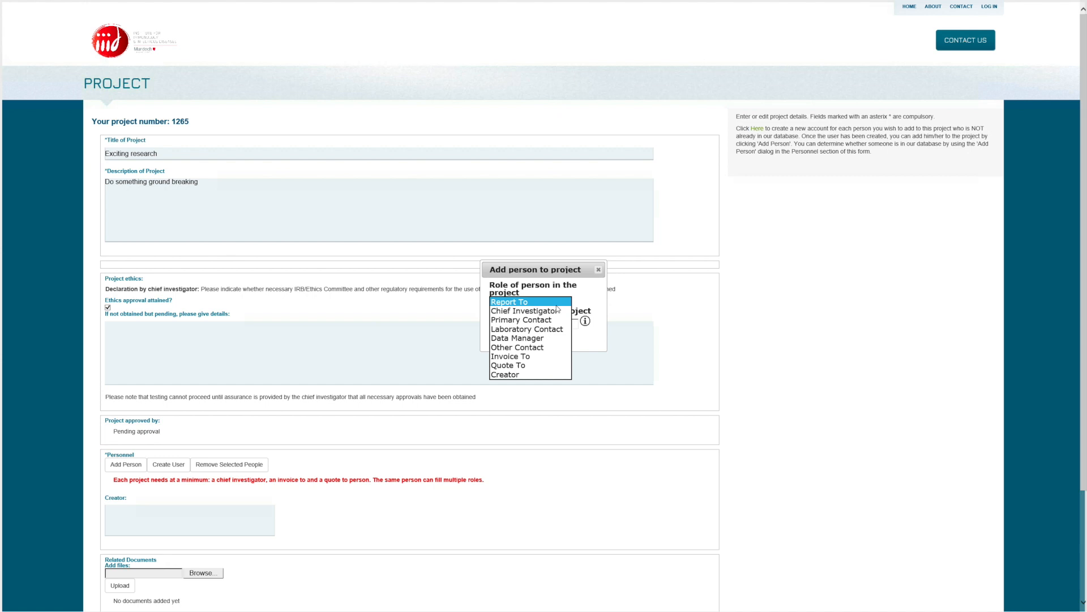
click(552, 311)
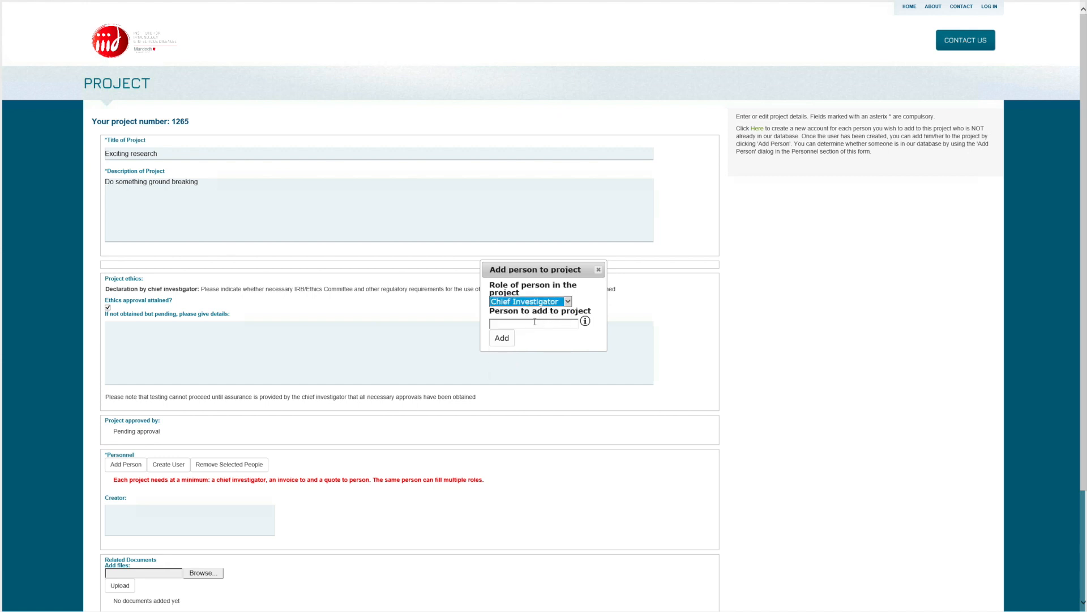
click(535, 322)
text(registration)
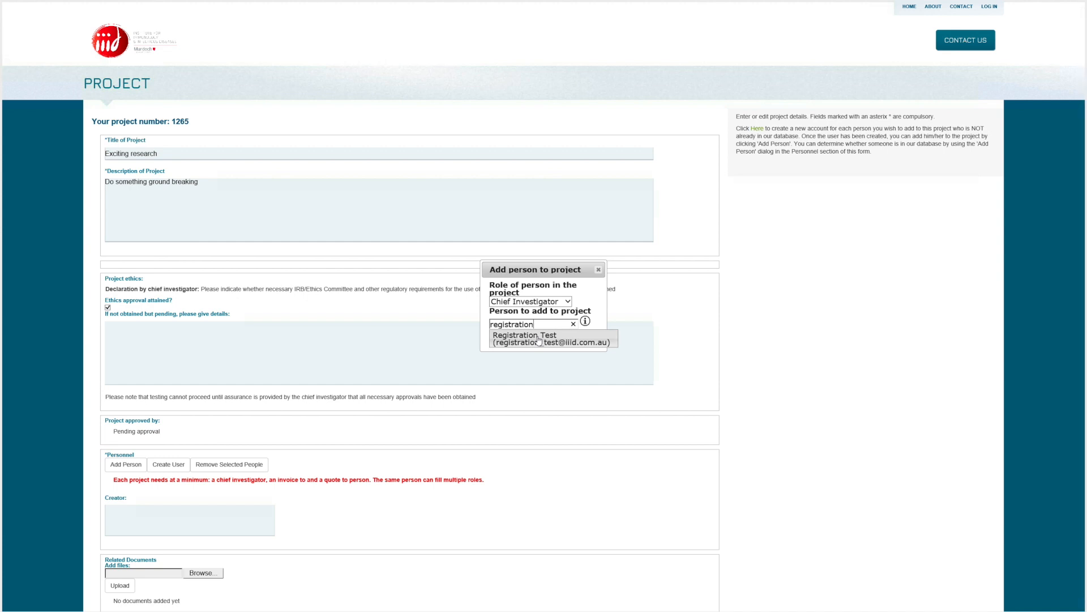
click(538, 341)
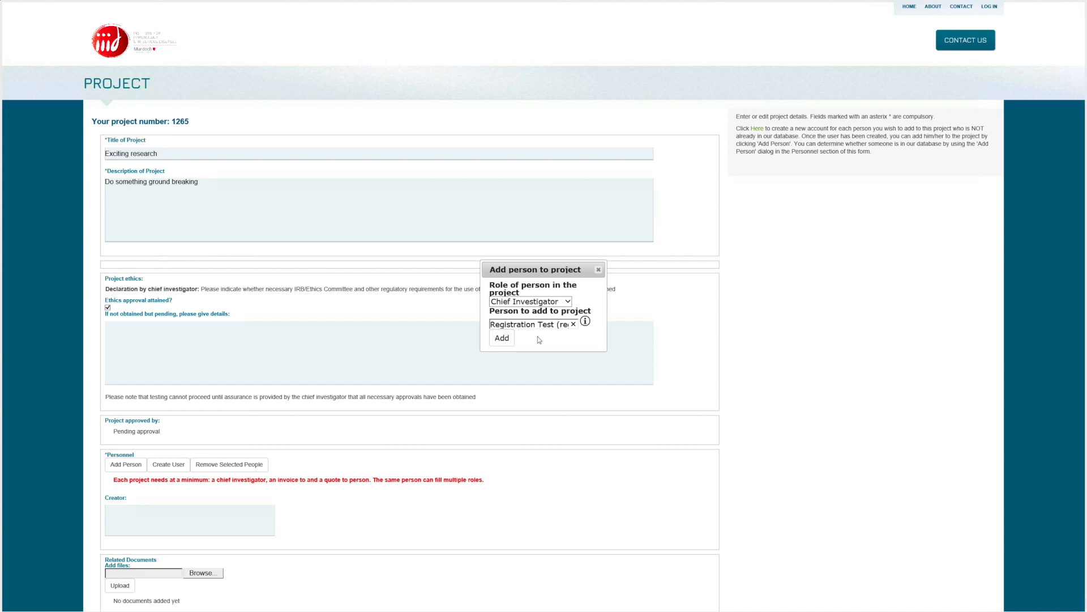
click(503, 339)
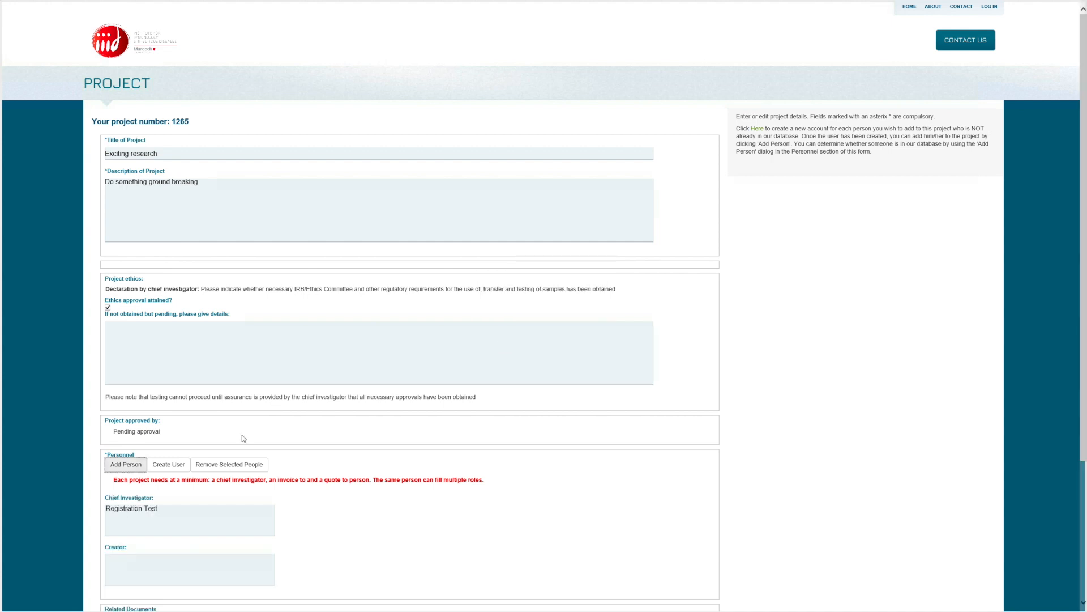
click(126, 467)
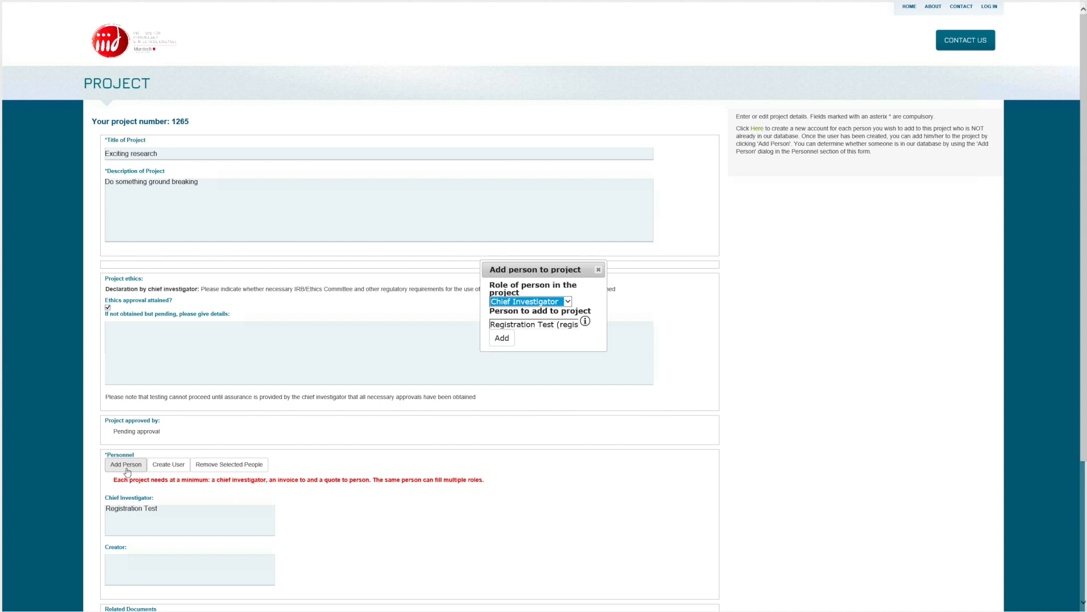
- Replace the person field with the newly registered researcher and add them as Invoice To
click(567, 302)
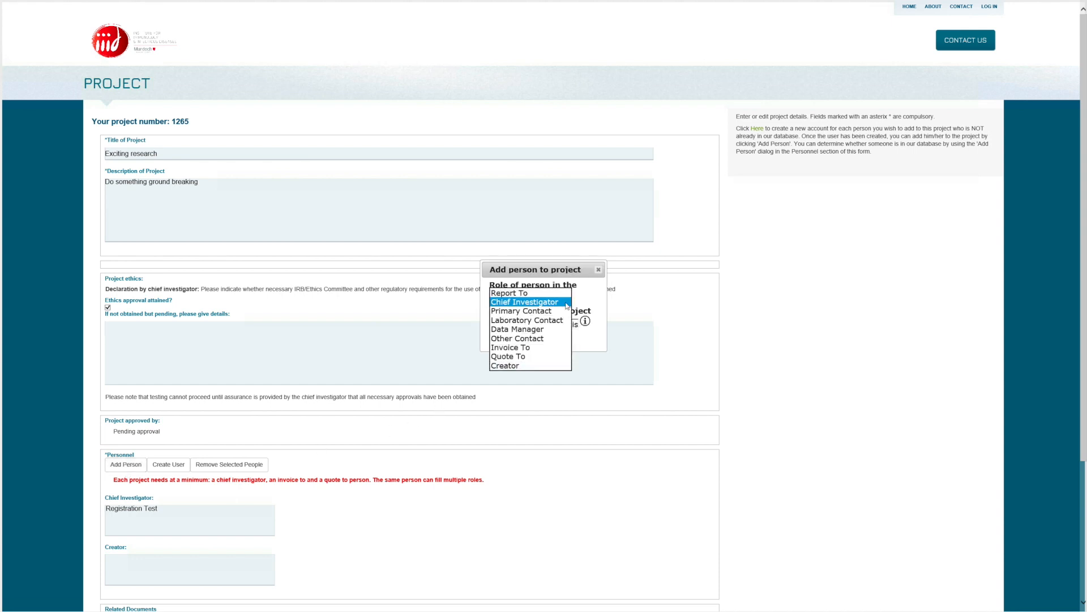
click(531, 347)
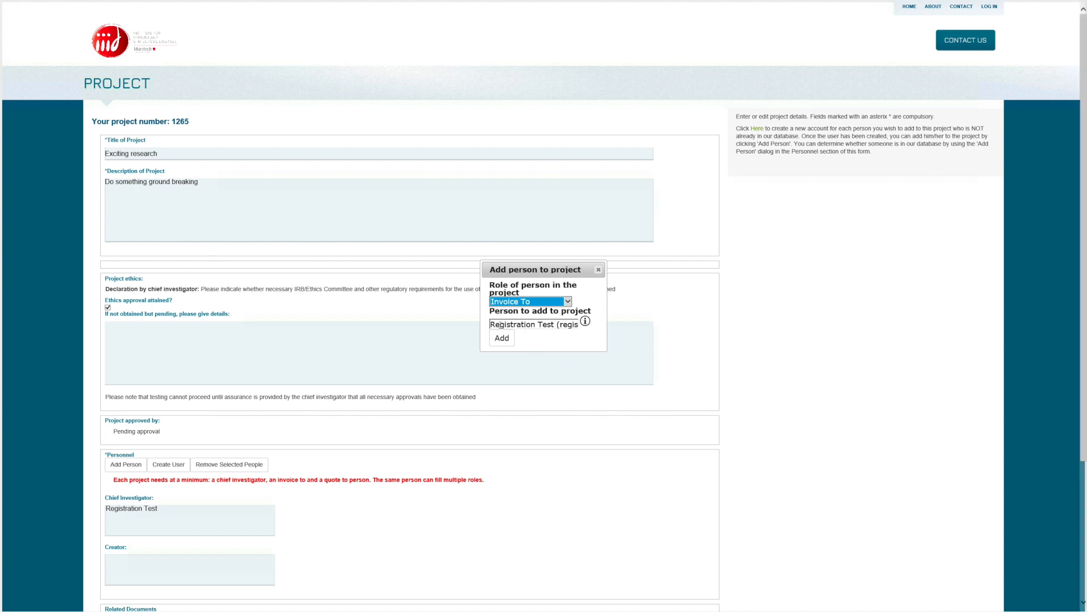
click(490, 324)
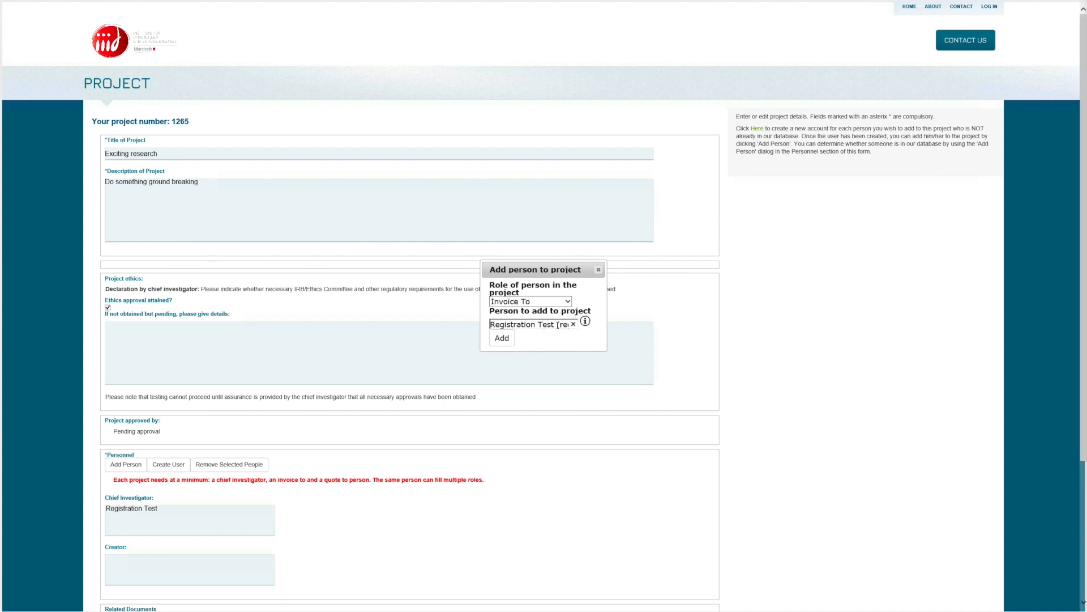
drag(558, 325, 491, 325)
key(BackSpace)
drag(491, 325, 605, 326)
key(BackSpace)
text(bu)
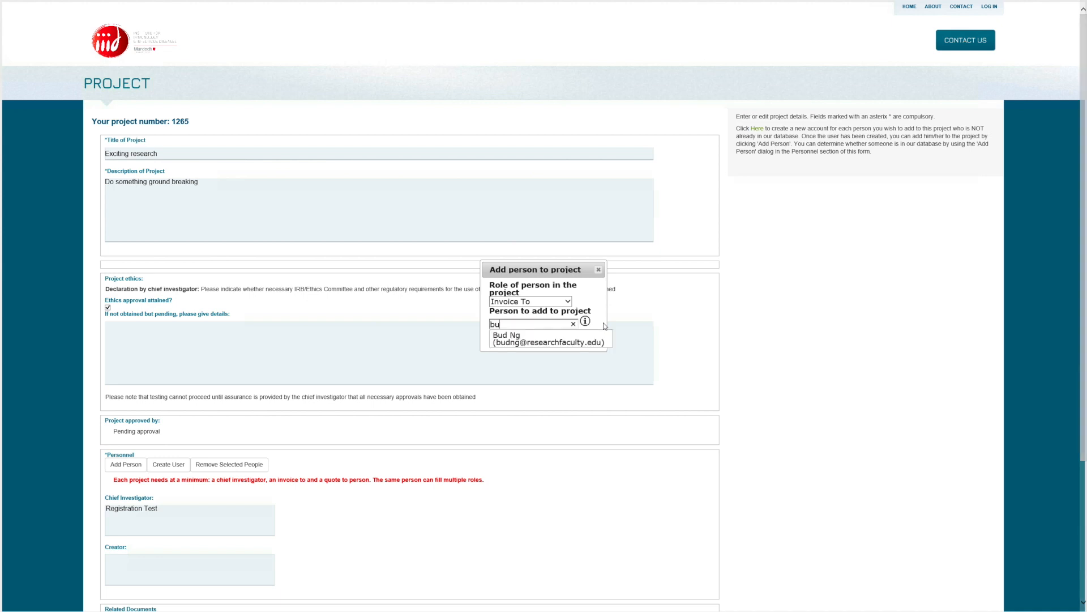
click(526, 342)
click(502, 344)
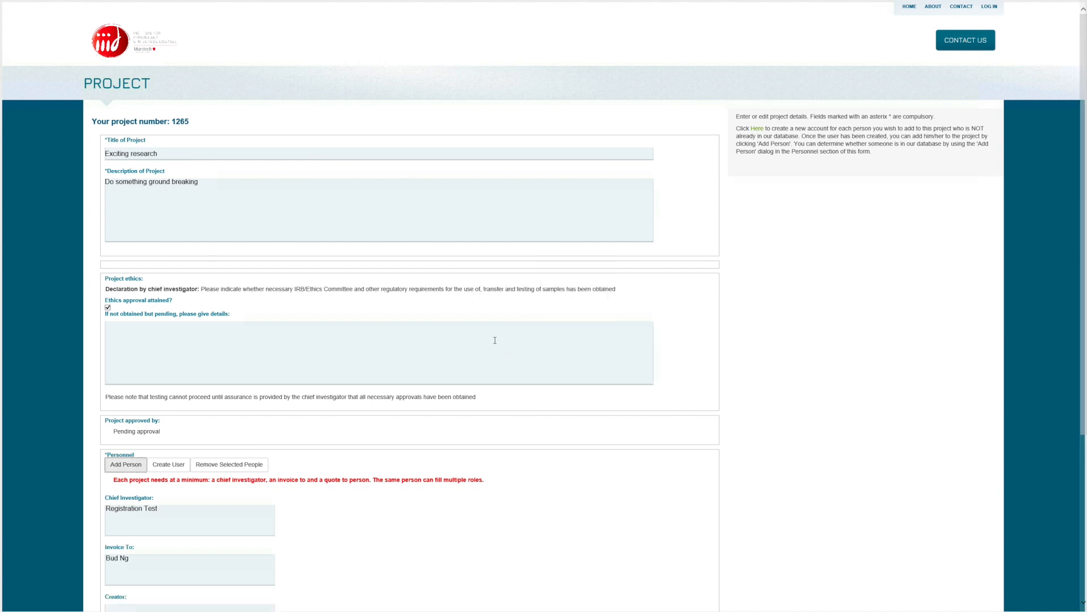
- Add the same researcher to the project as the Quote To contact
click(126, 469)
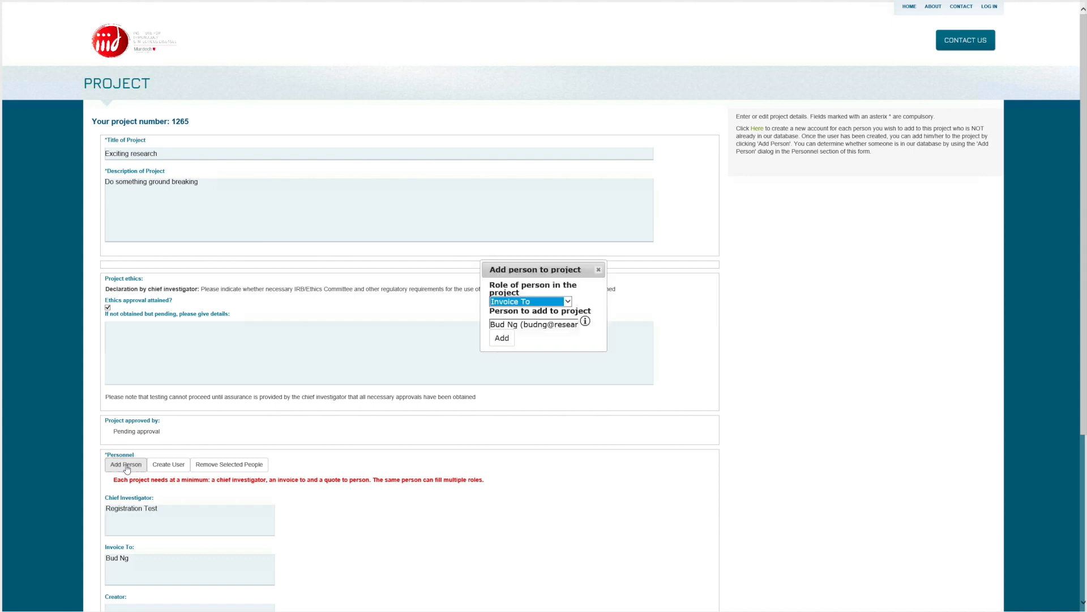
click(572, 304)
click(524, 315)
click(502, 338)
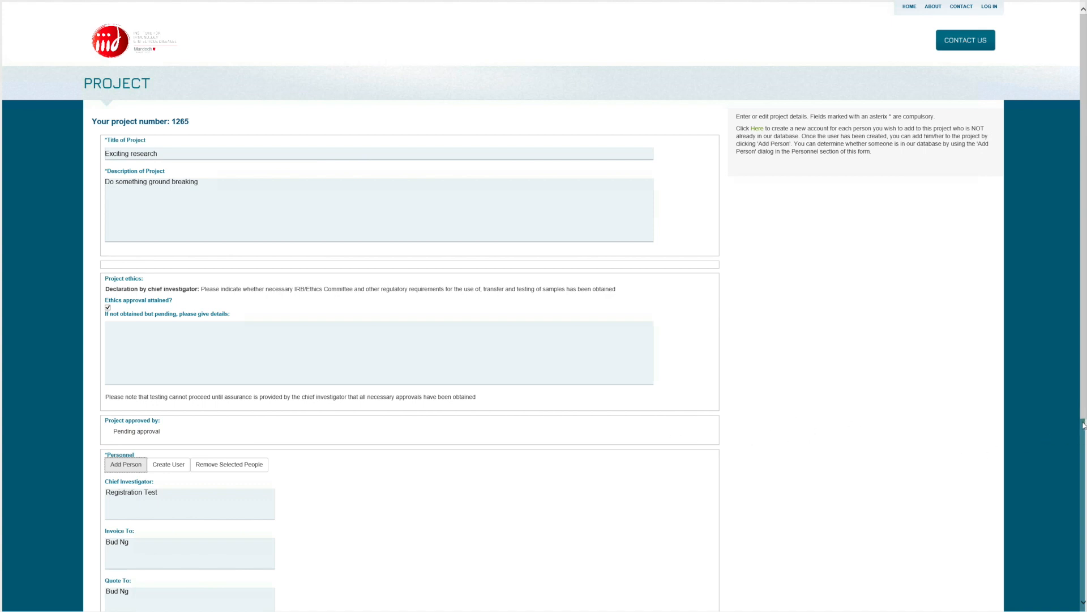
- Choose Project information.txt as the file for Related Documents
scroll(1083, 425, down, 5)
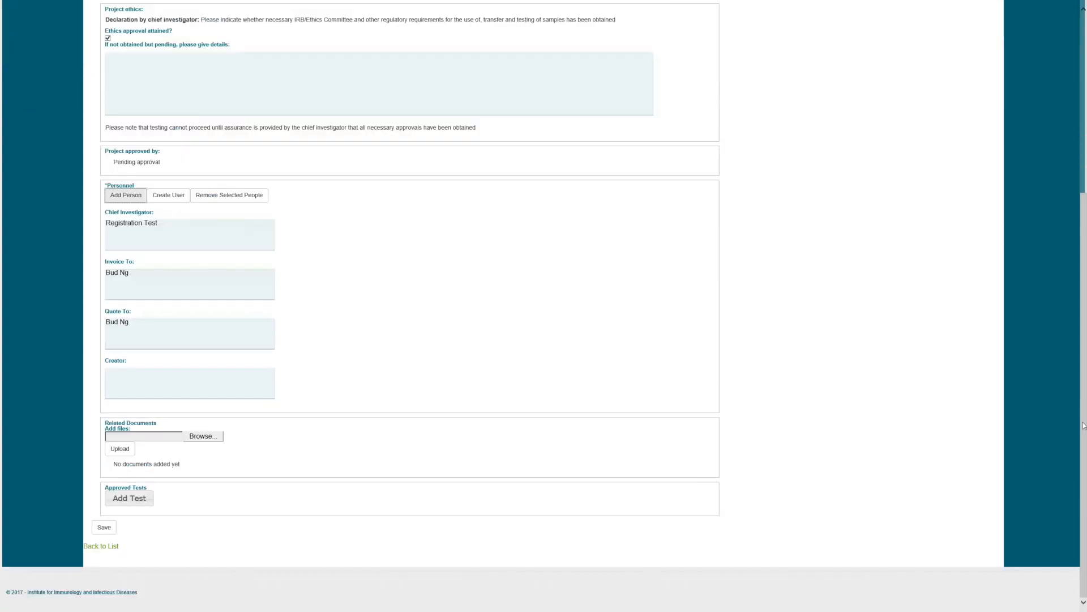
click(199, 437)
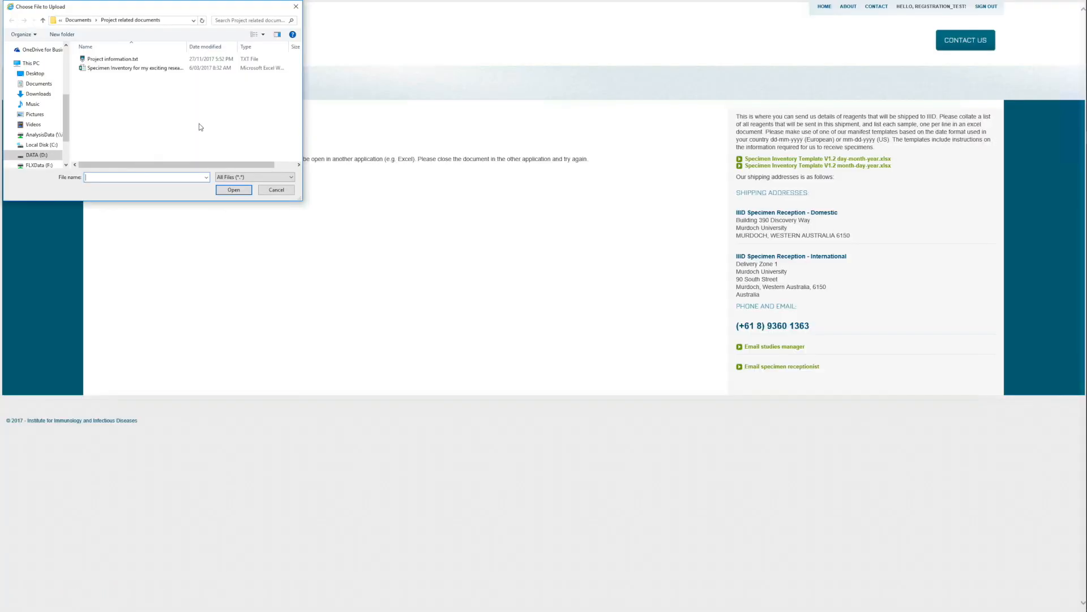
click(128, 60)
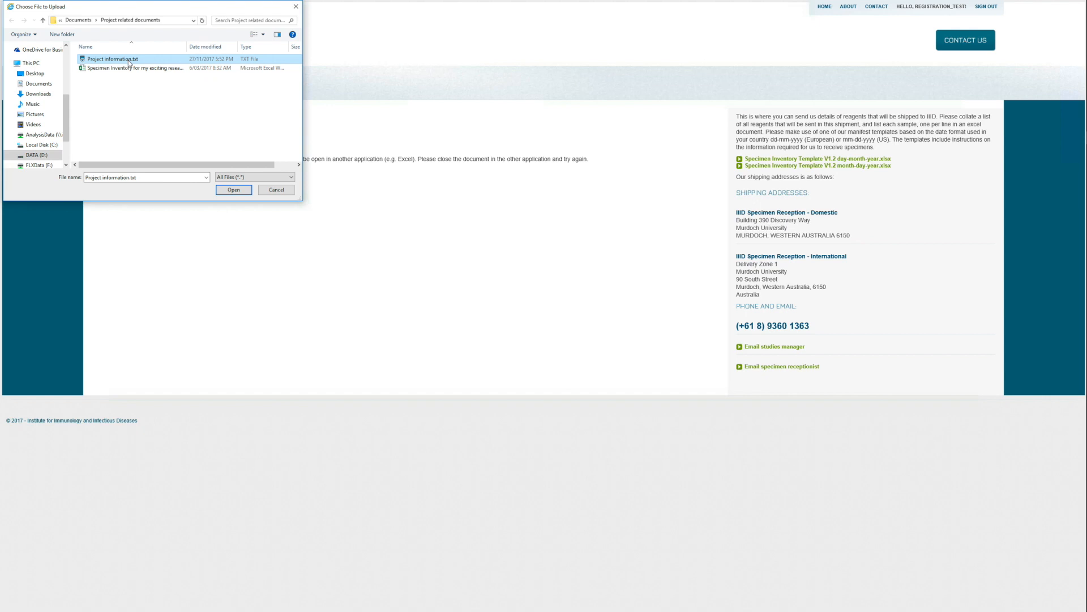
click(233, 190)
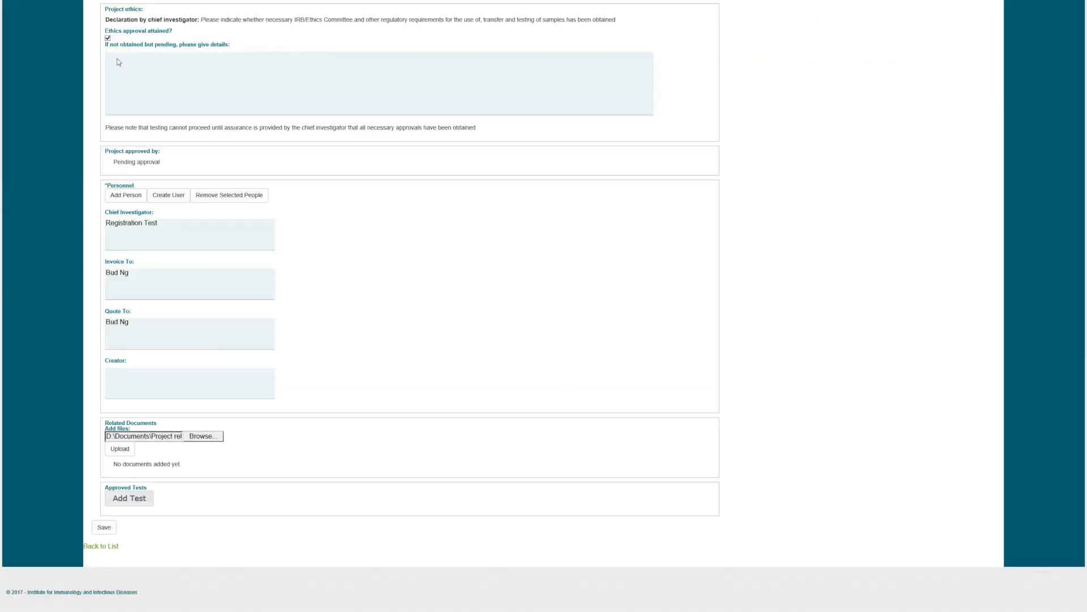
- Upload Project information.txt to project 1265's Related Documents
click(120, 448)
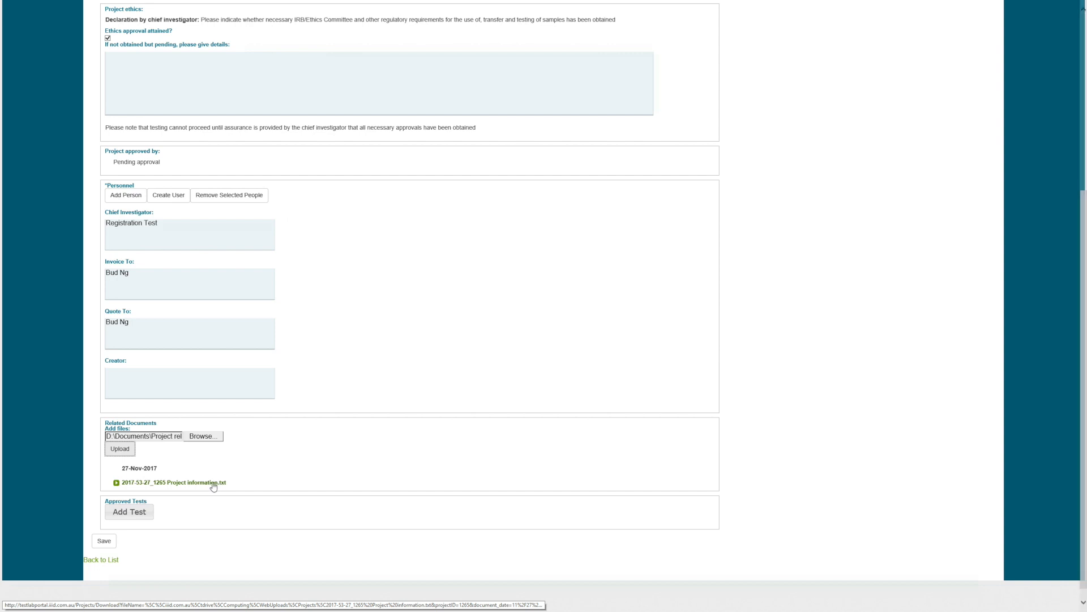
- Add the HLA-A and HLA-B tests to the project's Approved Tests
click(139, 513)
click(623, 304)
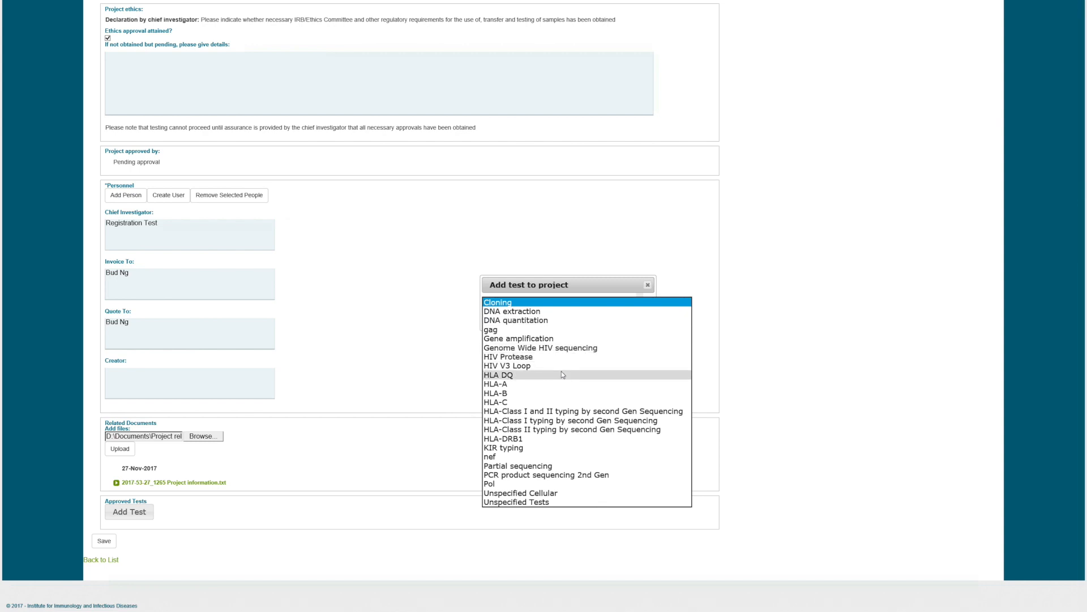
click(547, 385)
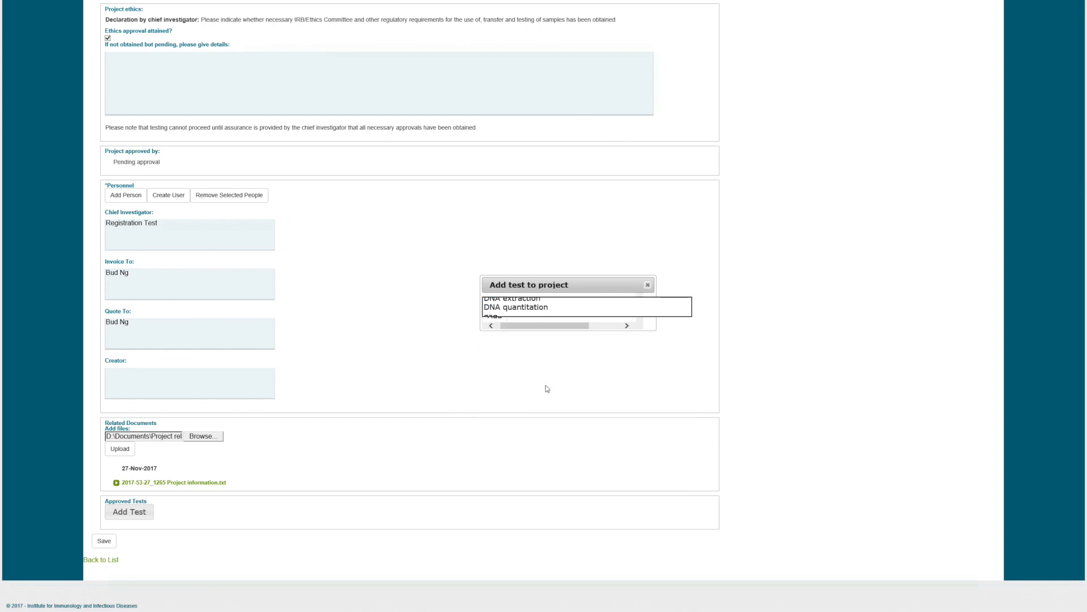
click(494, 321)
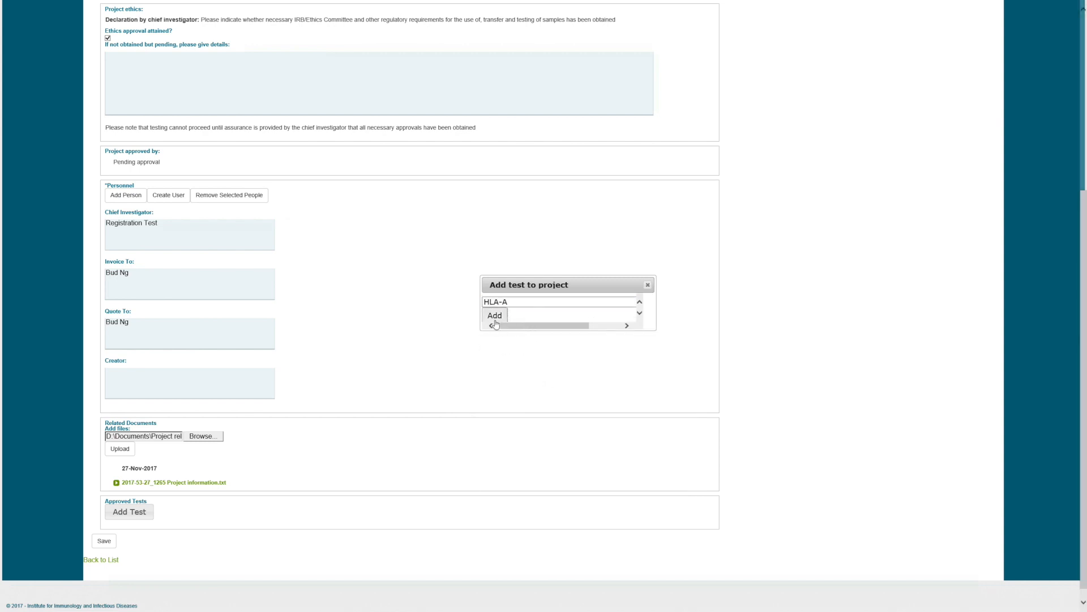
click(130, 516)
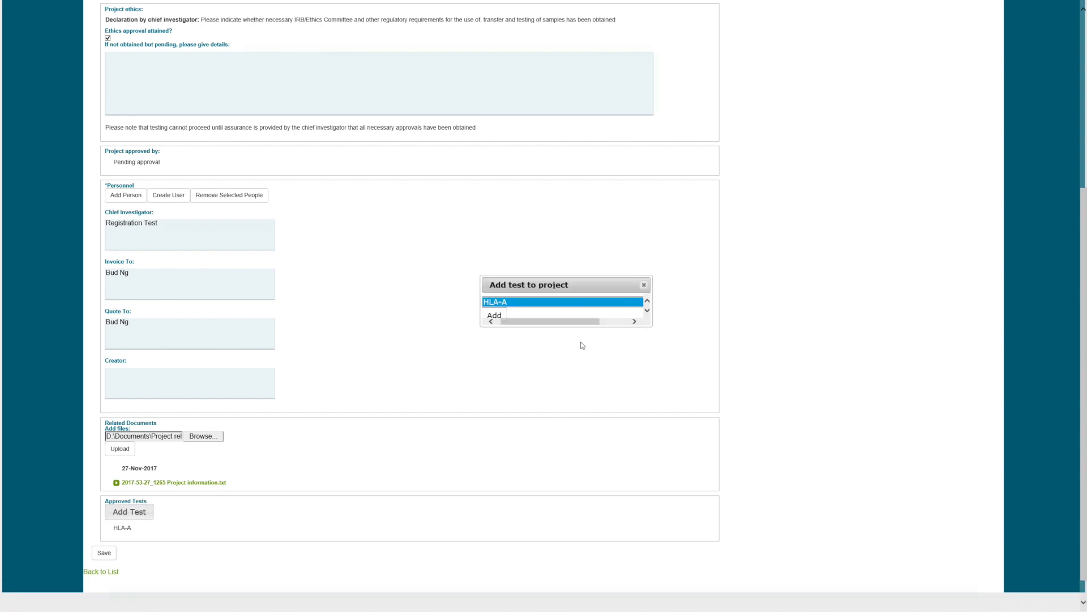
click(590, 303)
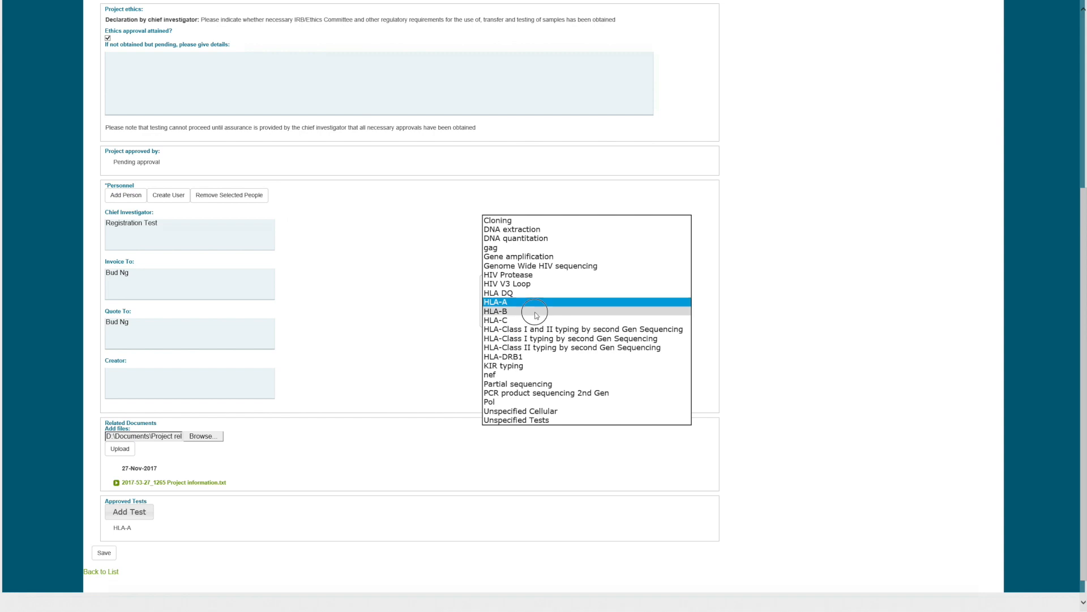
click(549, 311)
click(502, 316)
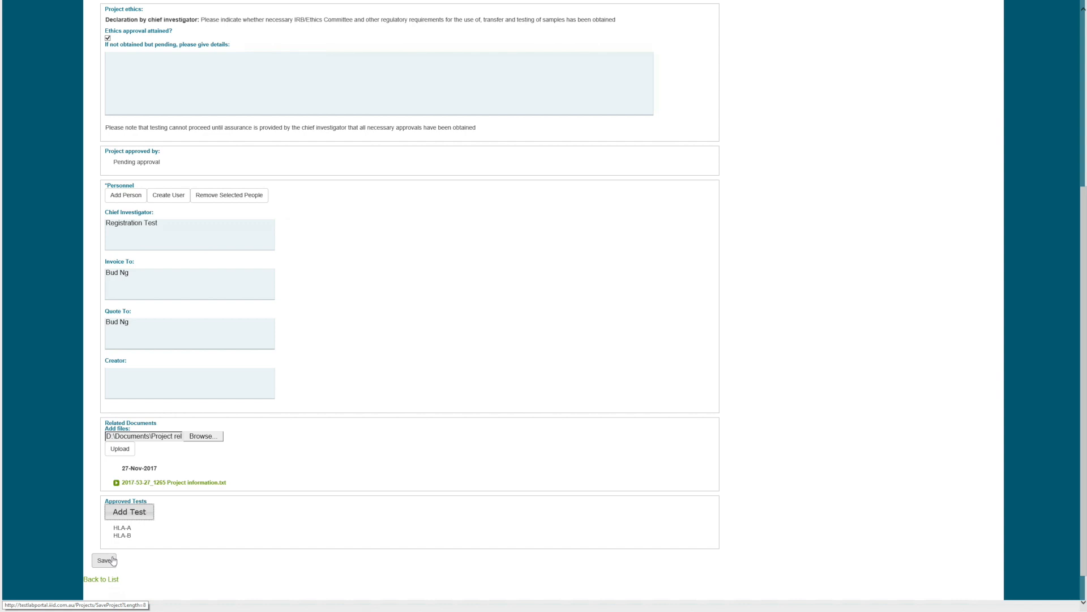
- Save project 1265, then open its document link and cancel the download
click(112, 559)
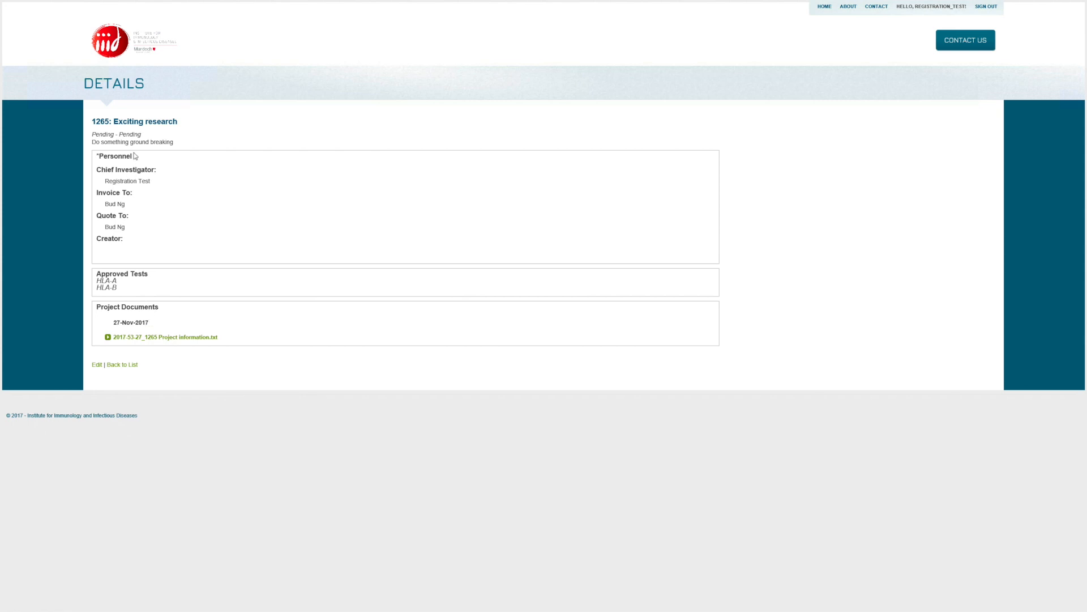
click(170, 339)
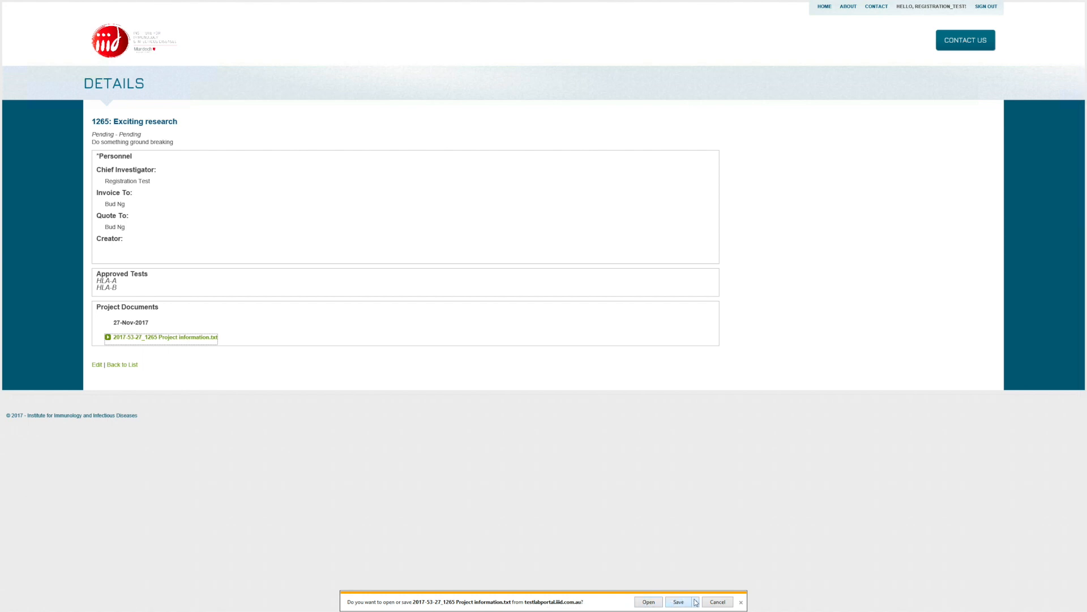
click(715, 602)
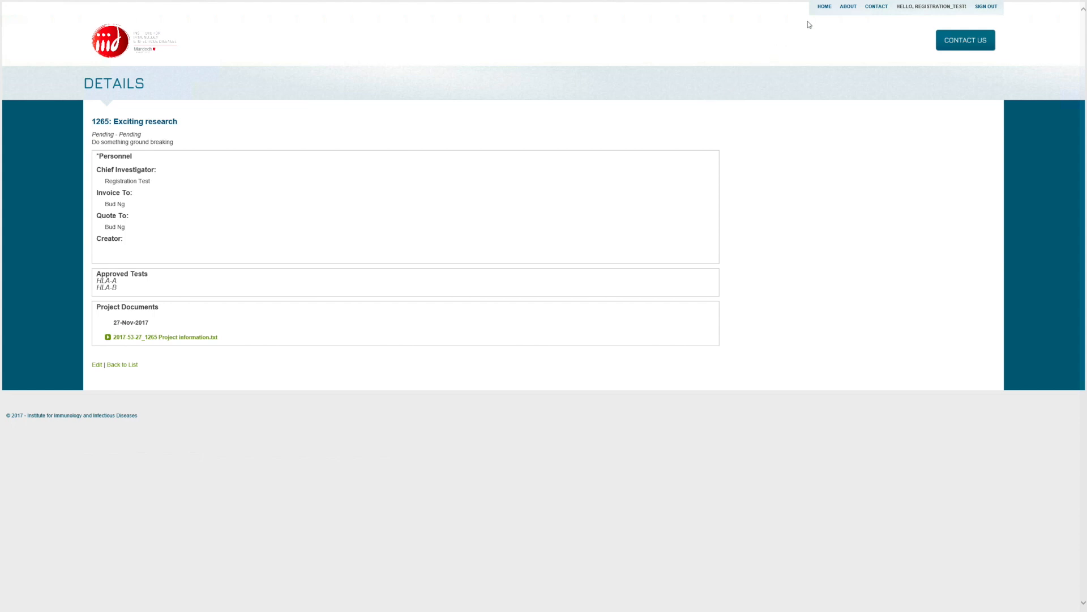
- Check the My Projects list, then return to the portal home page
click(822, 9)
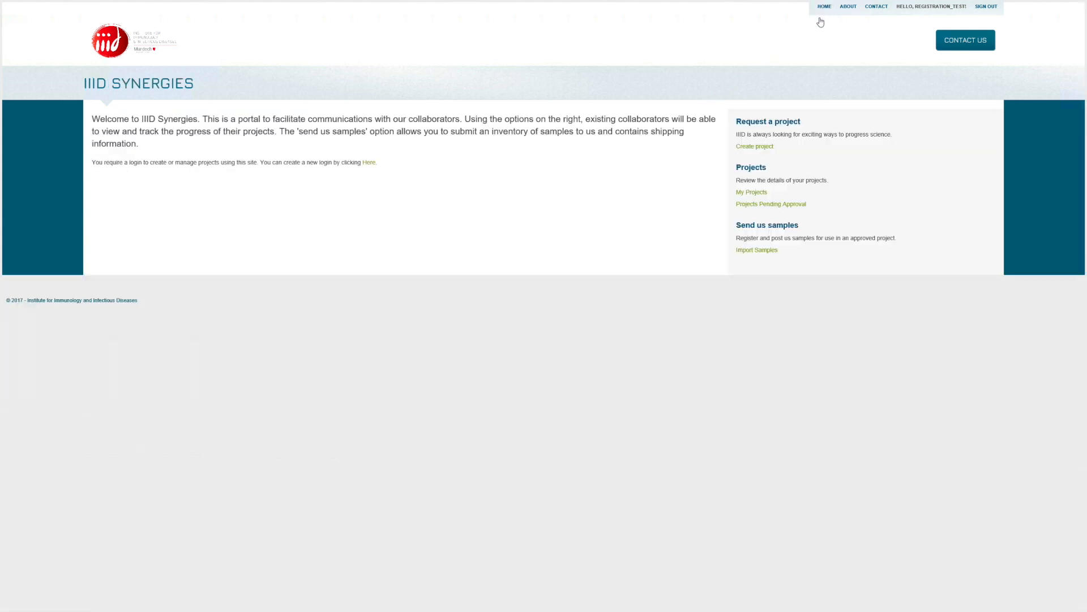
click(752, 192)
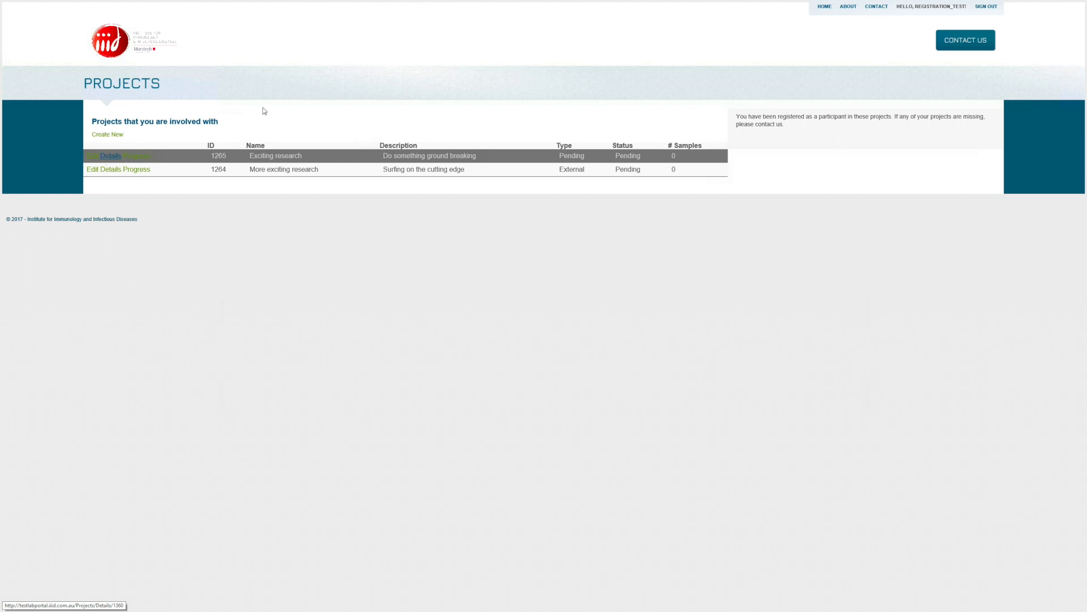
click(824, 7)
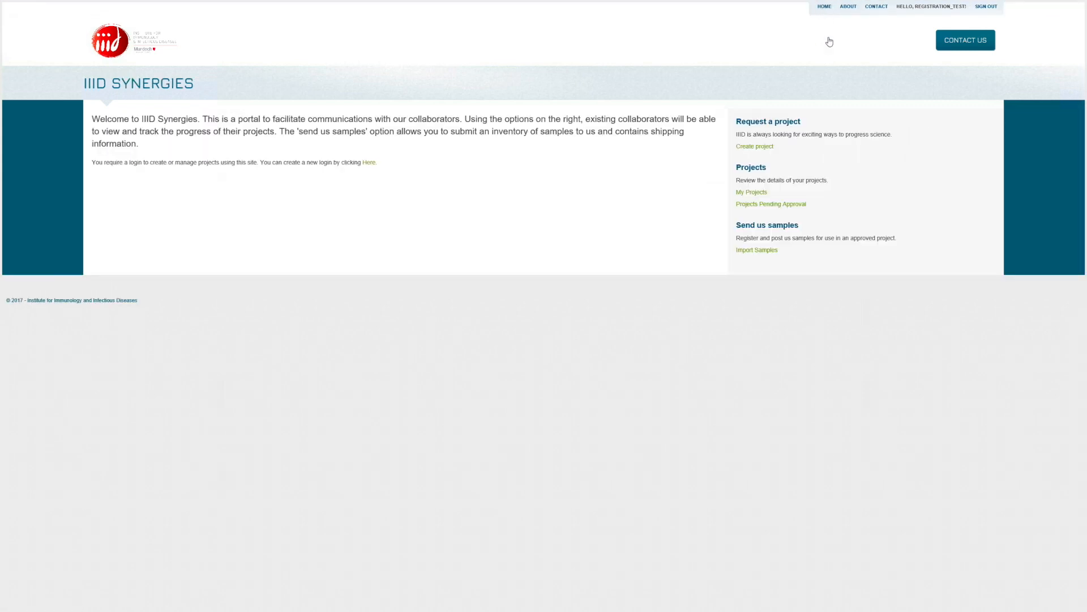
click(800, 207)
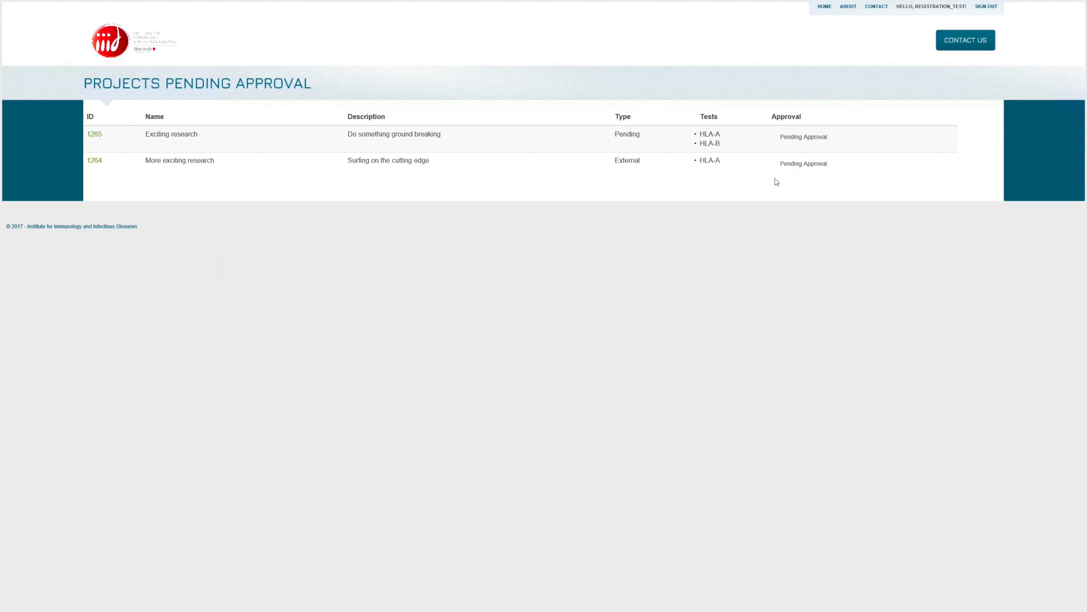
click(823, 9)
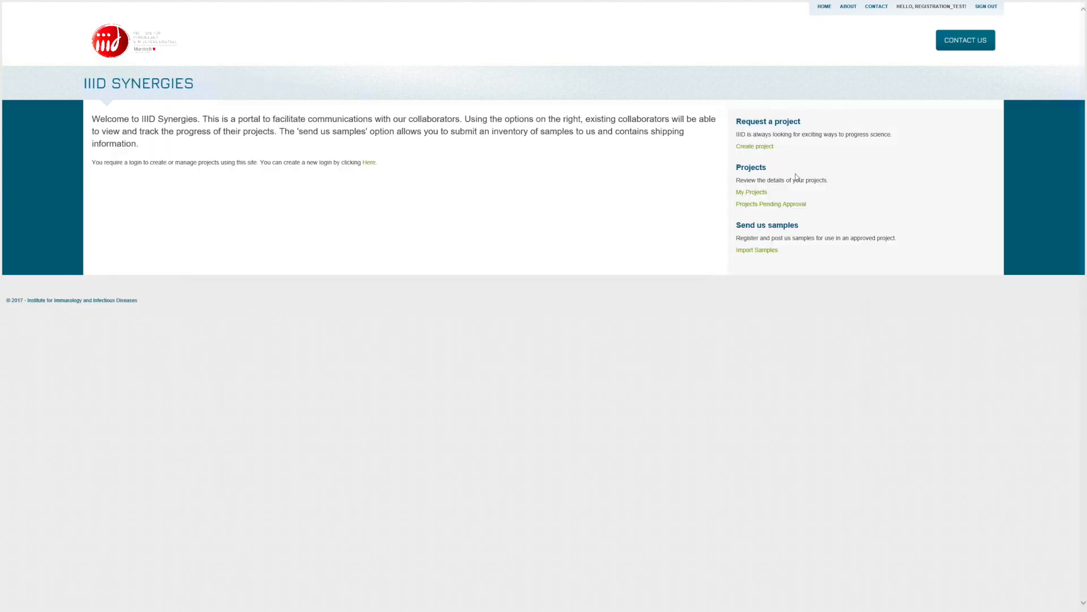
- From Send Us Samples, download and open the Specimen Inventory Template V1.2 European (day-month-year)
click(770, 256)
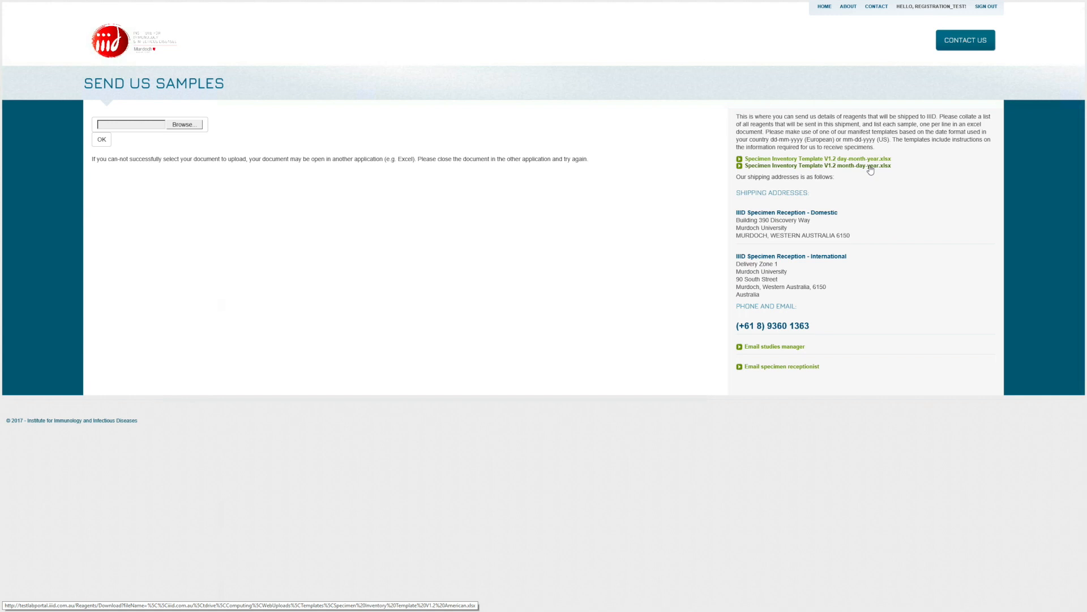
click(837, 159)
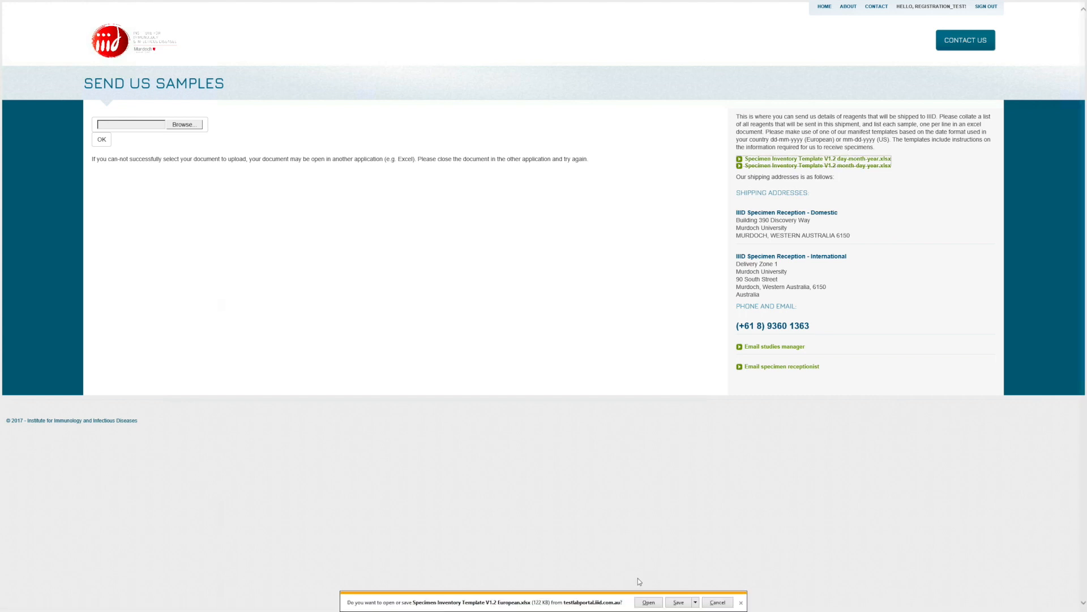
click(653, 605)
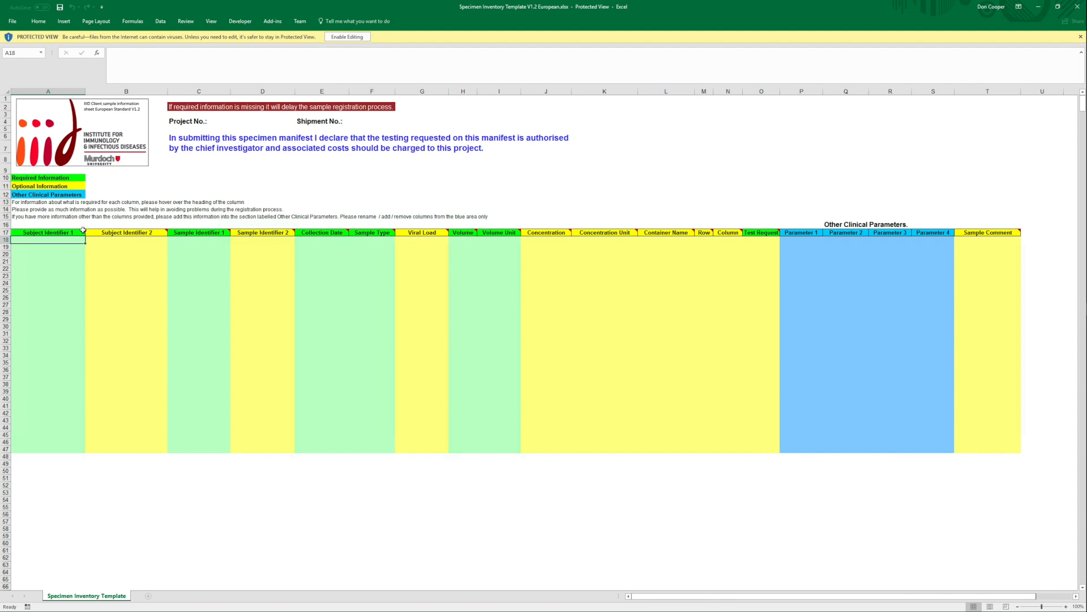
- Enable editing on the template and read the column header comments for requirements
click(344, 37)
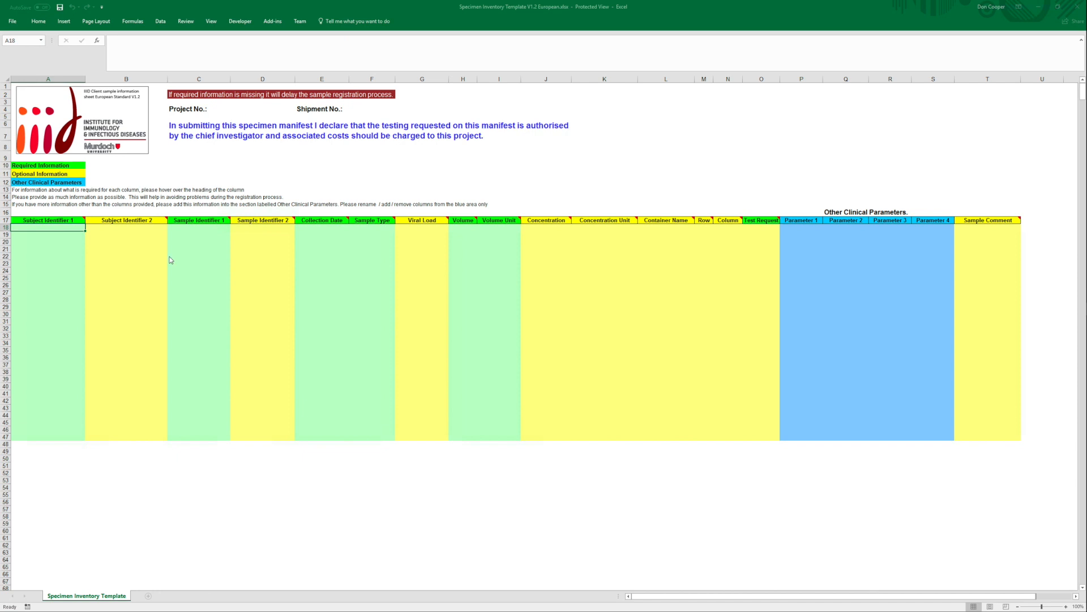
mouse_move(82, 256)
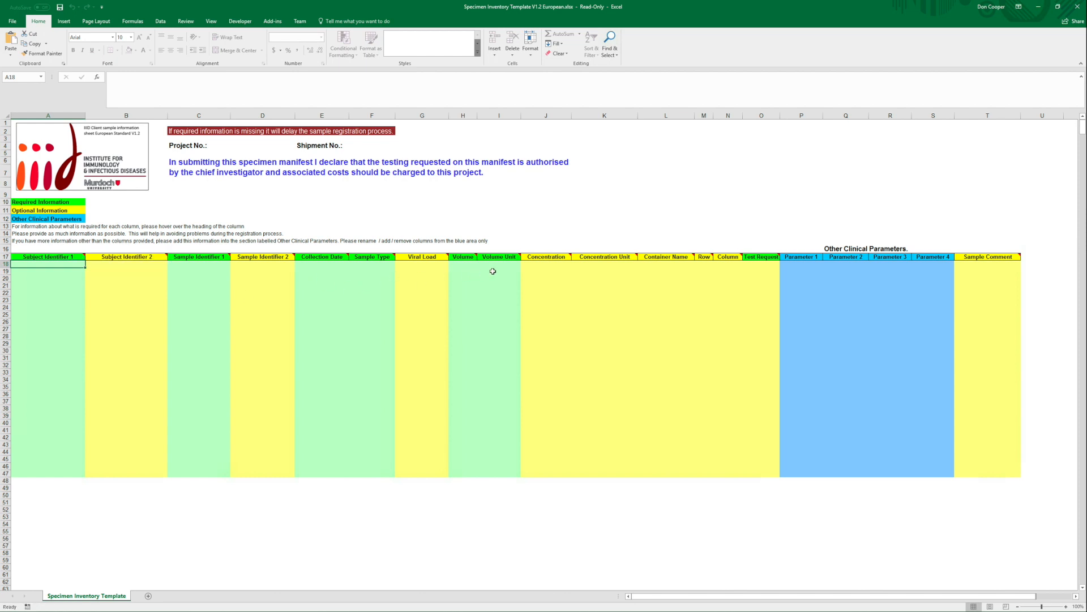
mouse_move(514, 255)
mouse_move(387, 257)
- Close Excel and upload the 'Specimen Inventory for my exciting research' workbook for import
click(1074, 7)
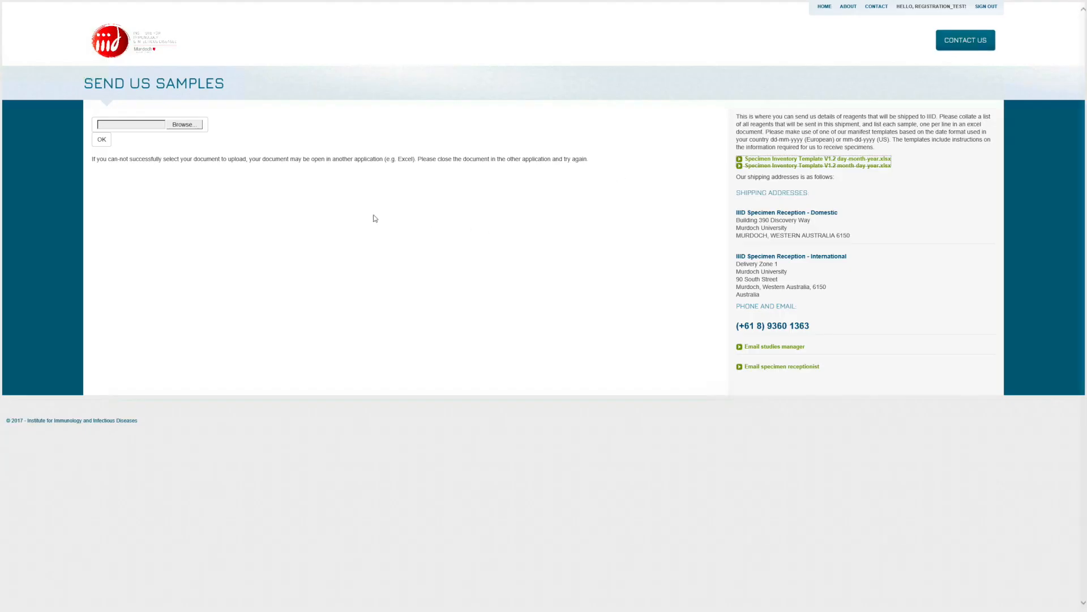
click(190, 127)
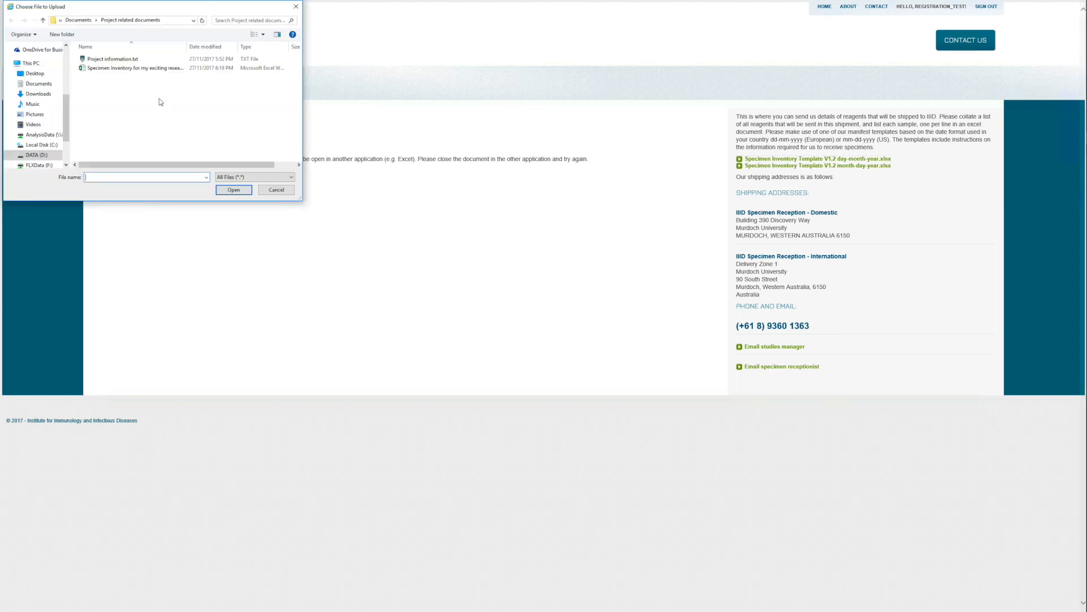
click(136, 69)
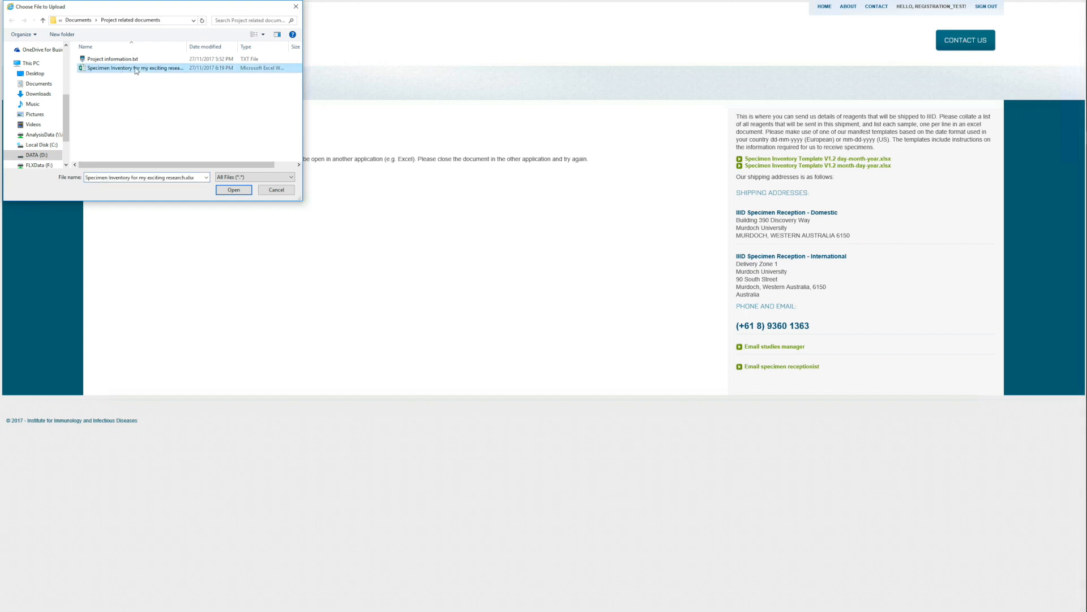
click(239, 191)
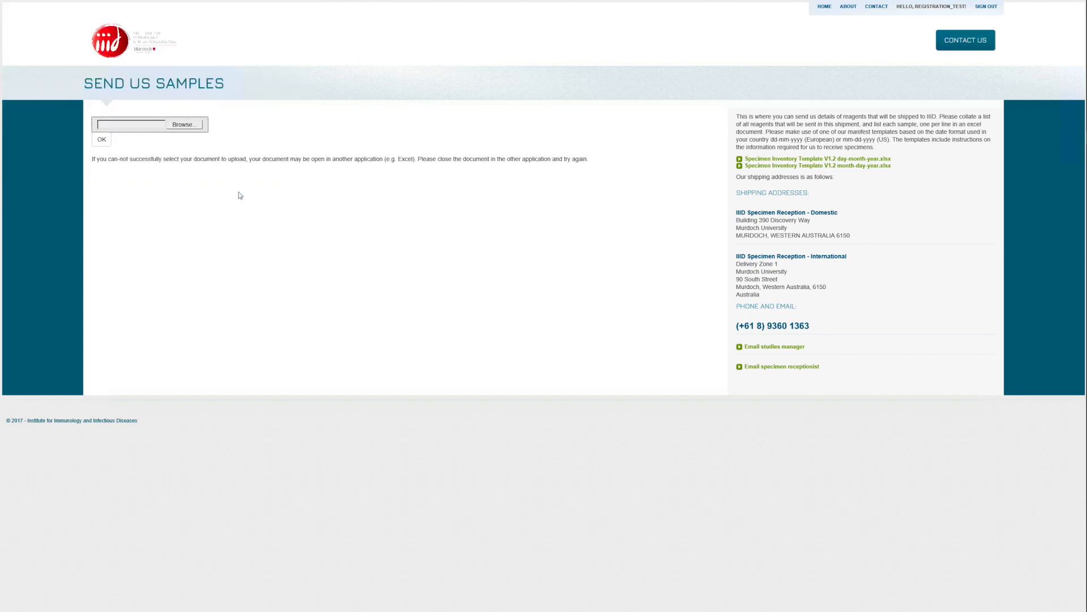
click(104, 144)
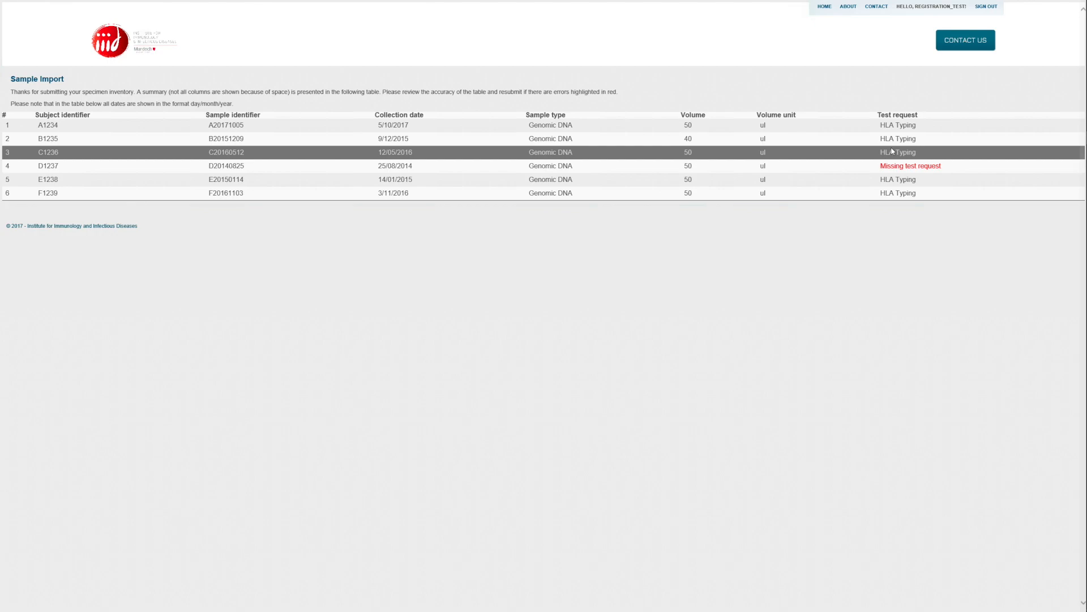
key(alt+Tab)
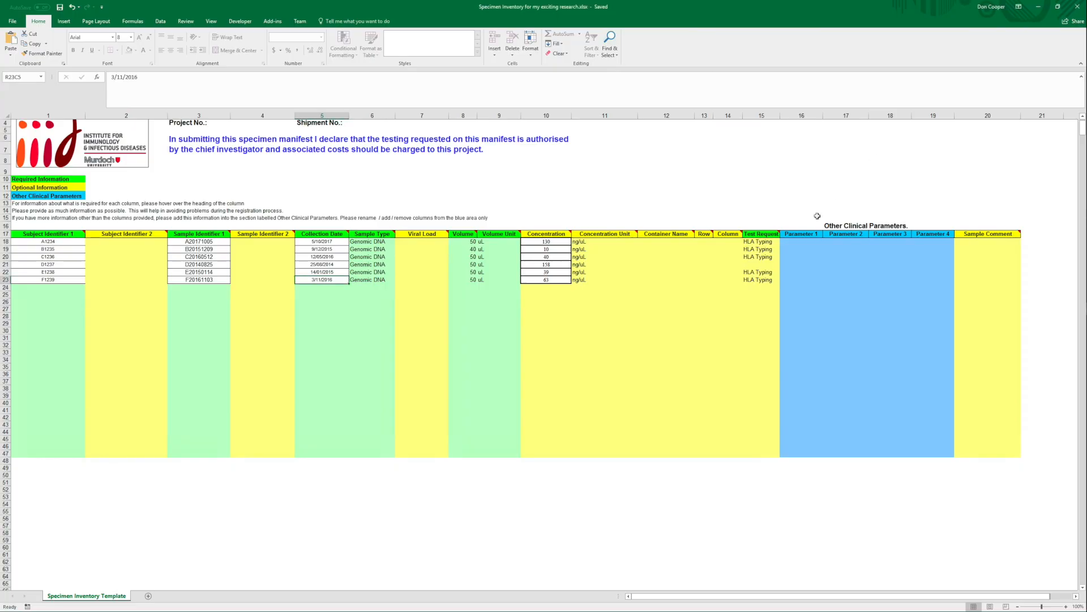
- Enter 'HLA Typing' as D1237's test request in row 21 and save the workbook
click(758, 265)
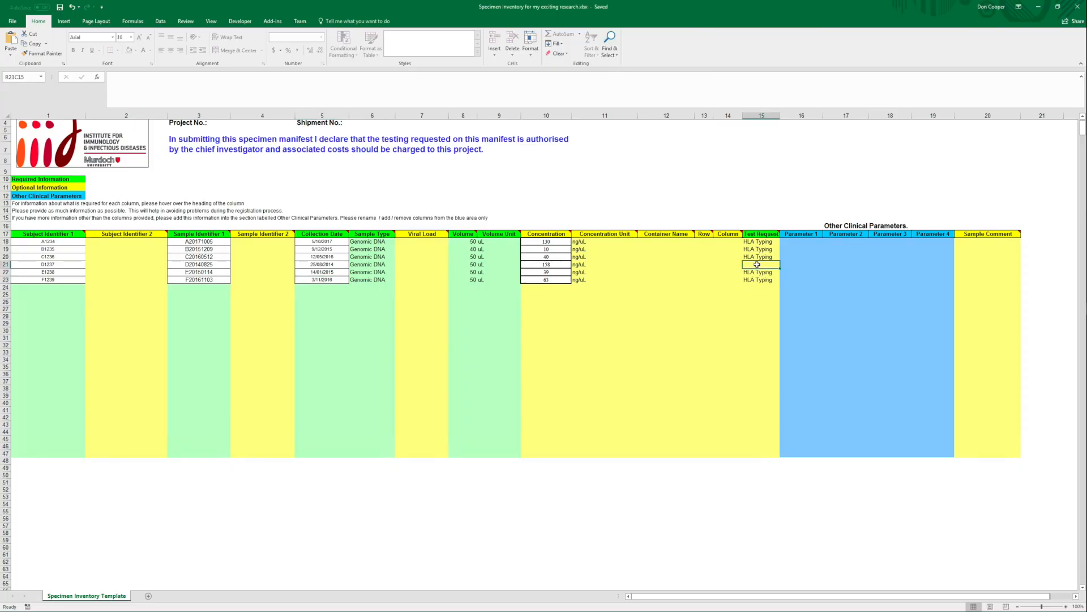
text(HLA Typing)
key(Return)
key(ctrl+s)
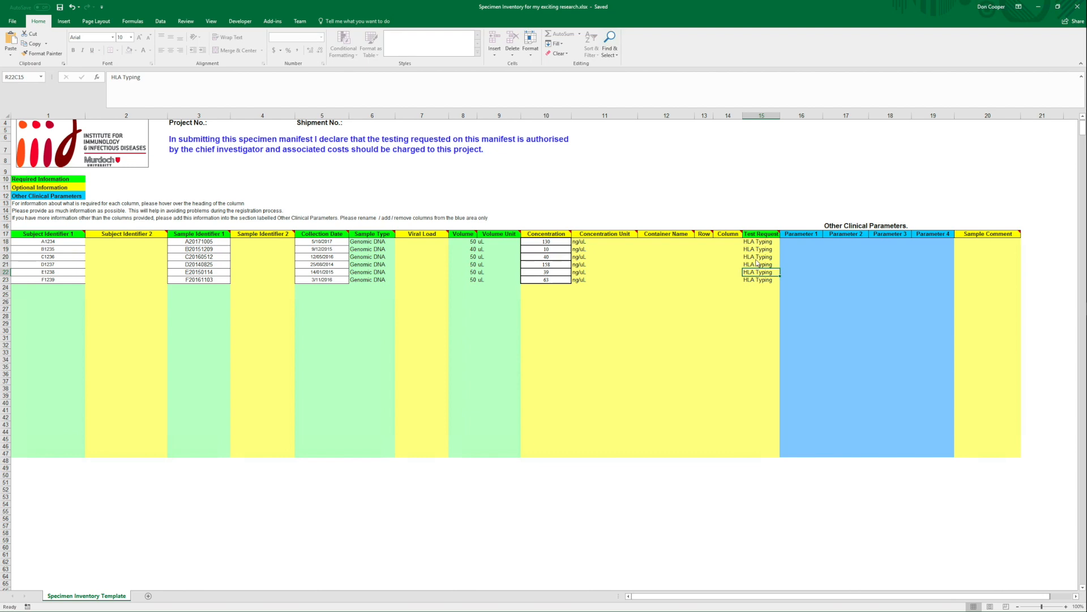
key(alt+Tab)
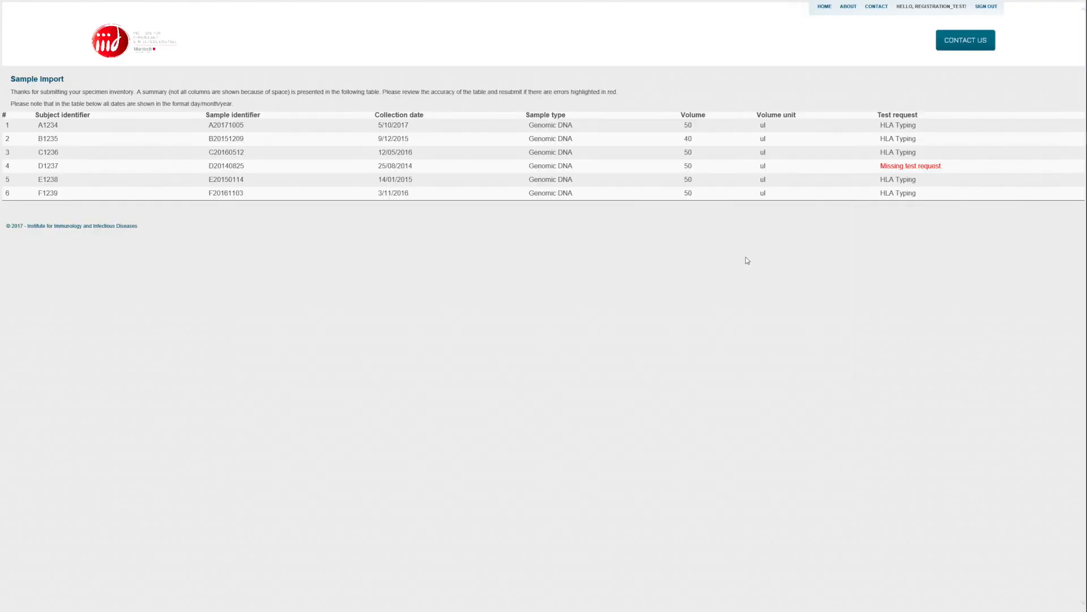
- Re-upload the corrected Specimen Inventory workbook, then go to the CONTACT page
key(alt+Left)
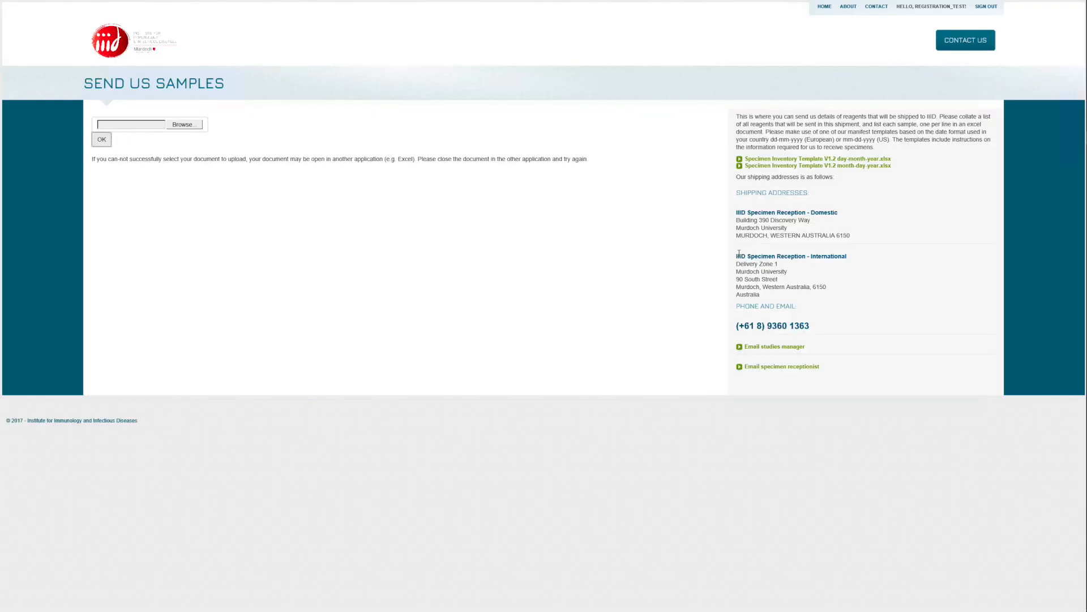
click(187, 126)
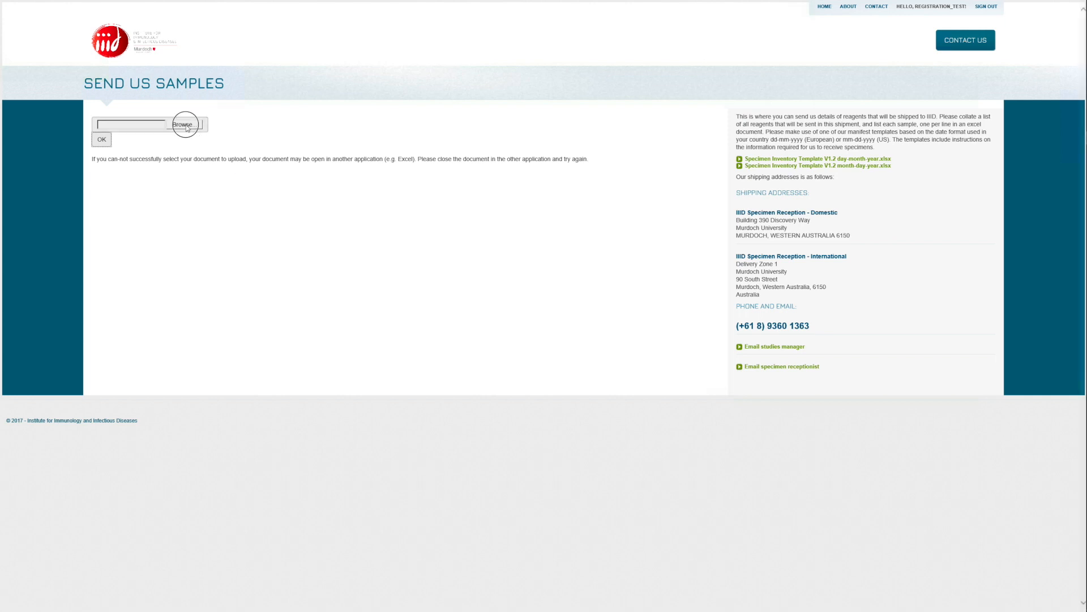
click(145, 68)
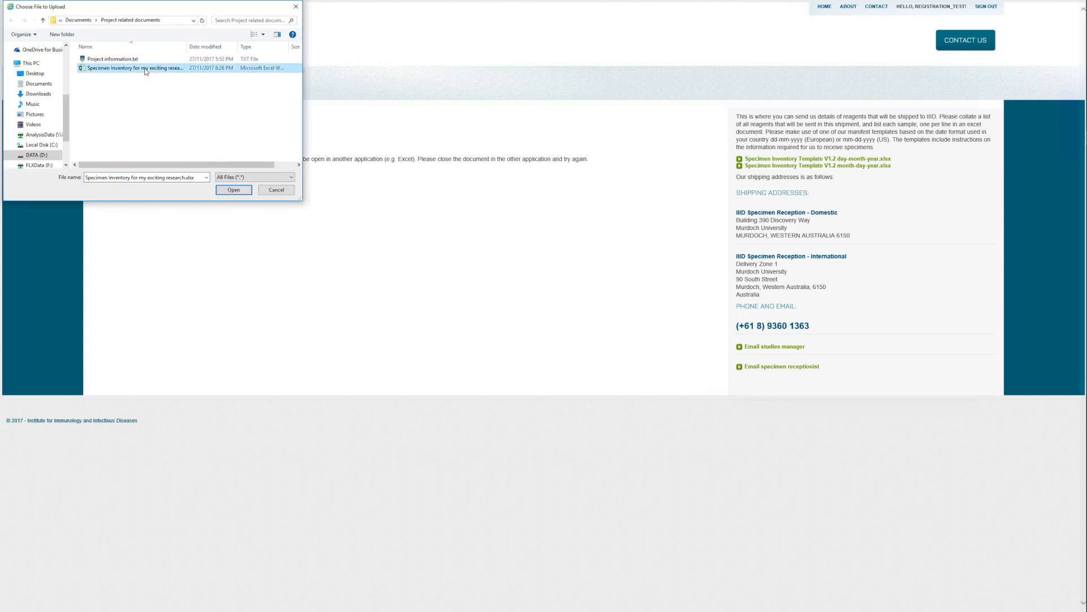
click(225, 190)
click(103, 141)
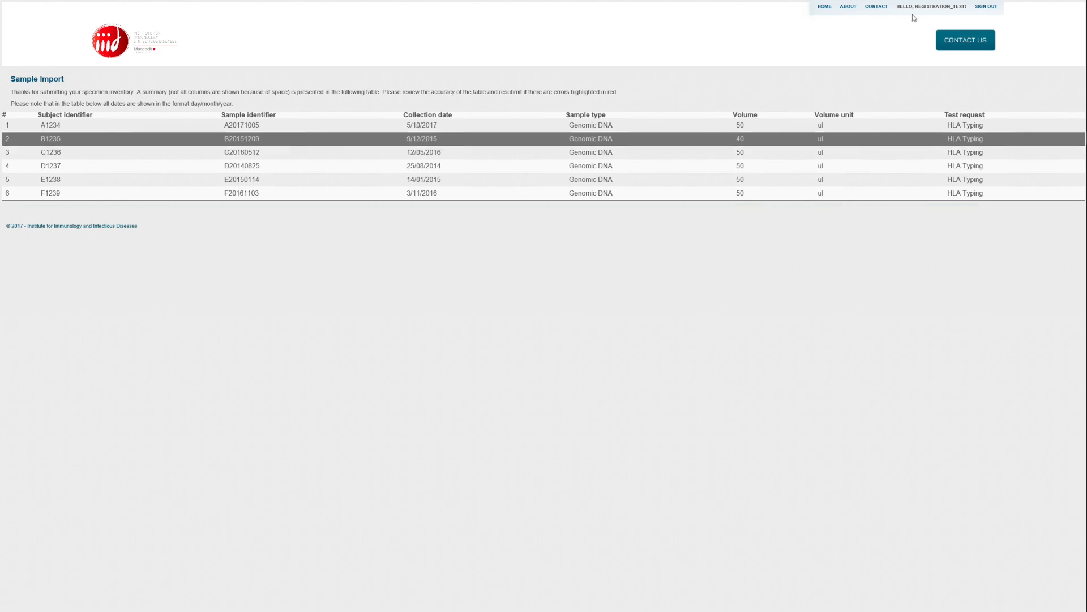
click(877, 8)
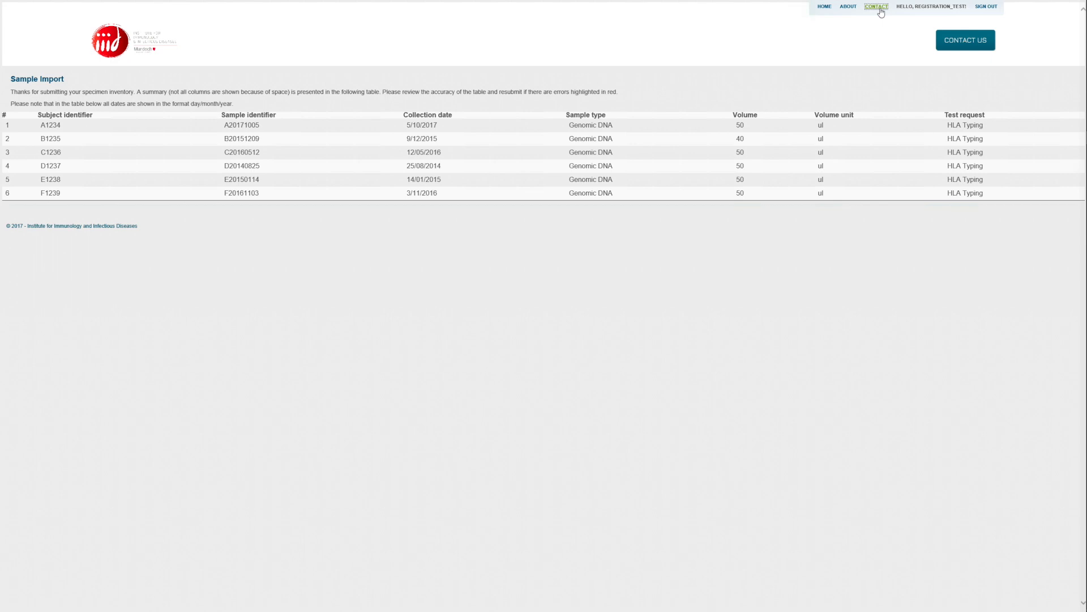